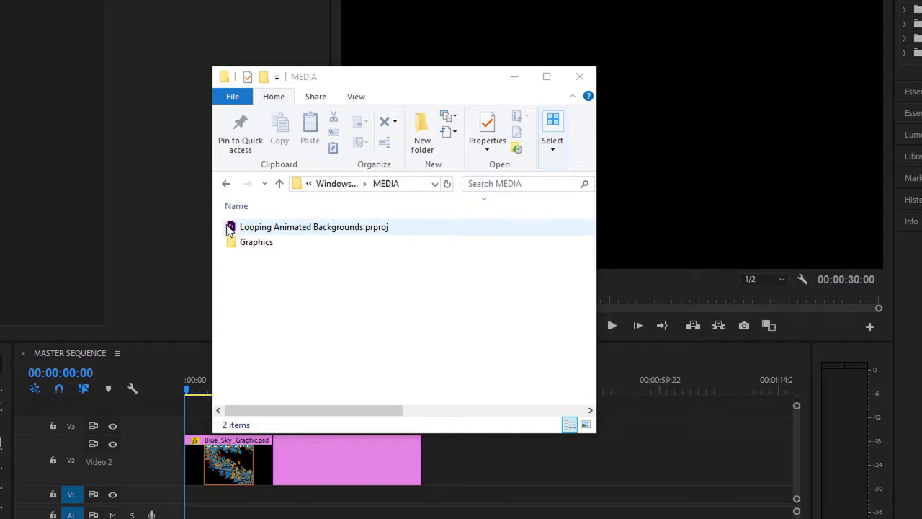
Step: Open the Looping Animated Backgrounds.prproj project and reset the Effects workspace to its saved layout
{"action": "left_click", "coordinate": [249, 227]}
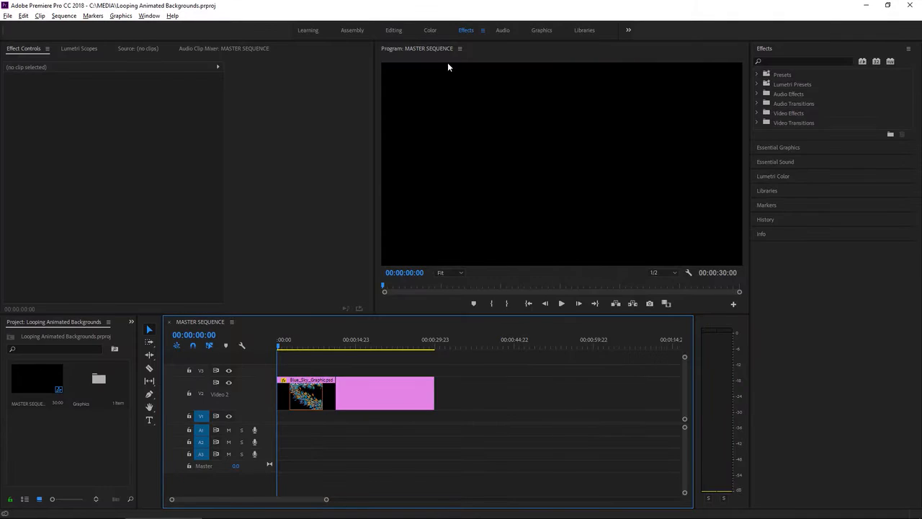
{"action": "left_click", "coordinate": [484, 30]}
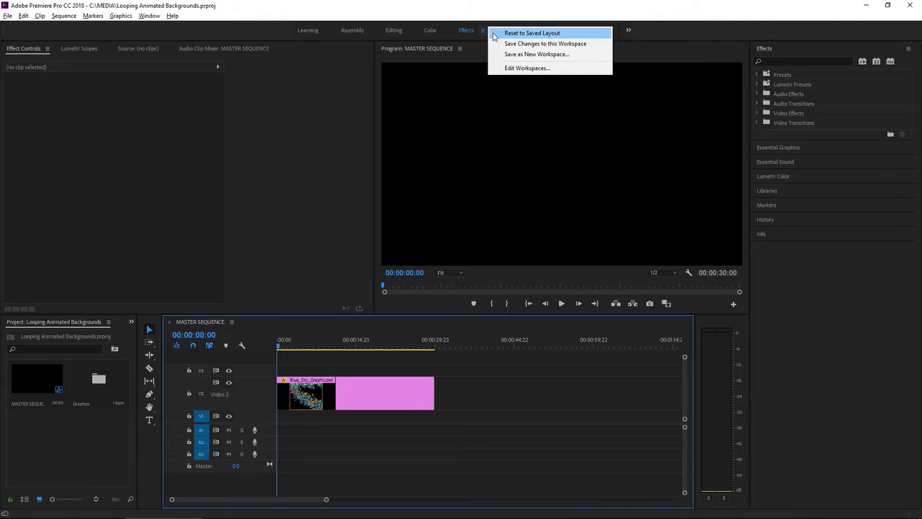
{"action": "left_click", "coordinate": [494, 33]}
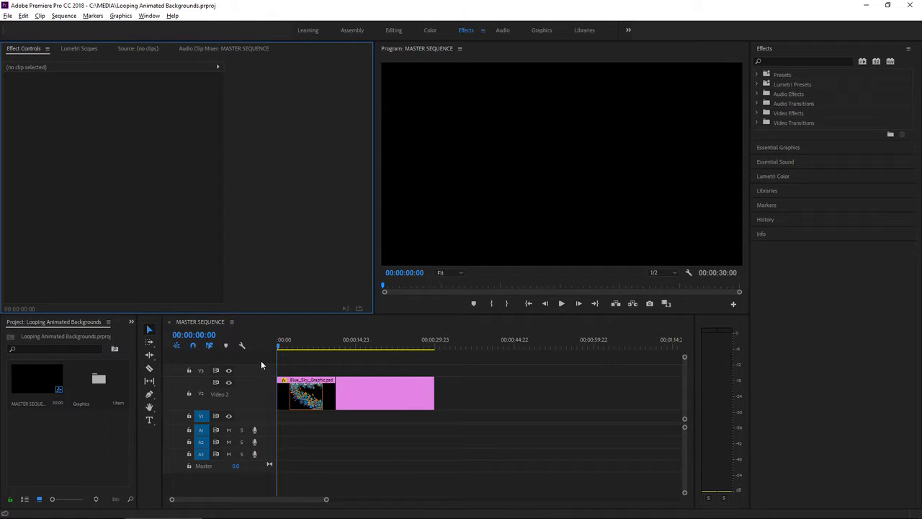
Step: Play the master sequence and check the Blue Sky graphic's transparency by switching the Transparency Grid on and off
{"action": "left_click", "coordinate": [561, 304]}
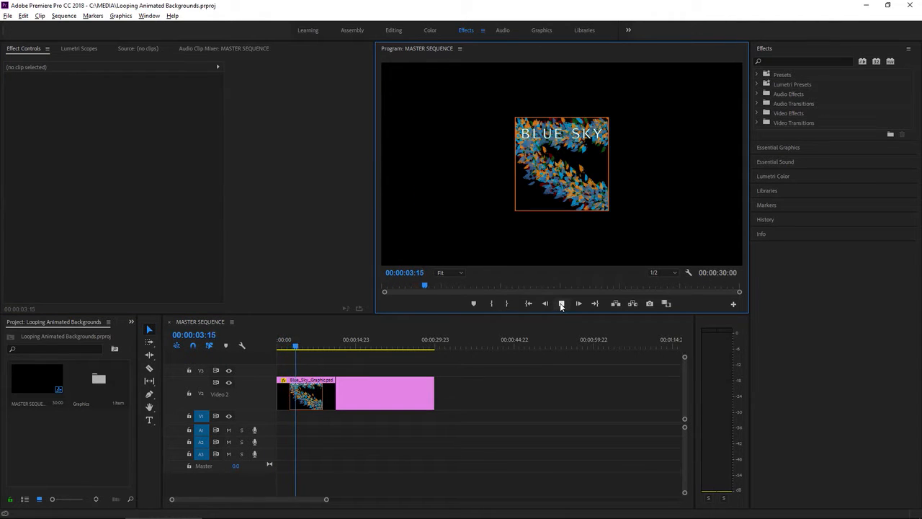
{"action": "left_click", "coordinate": [561, 303]}
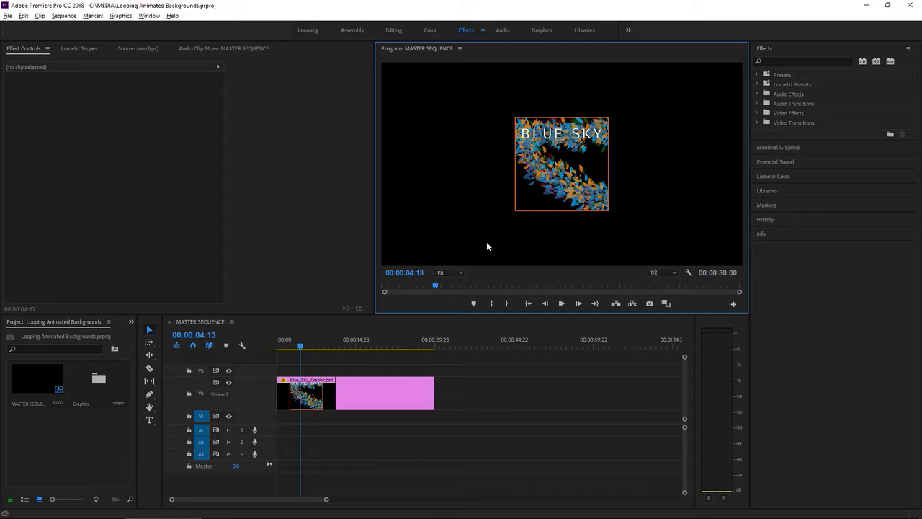
{"action": "left_click", "coordinate": [688, 274]}
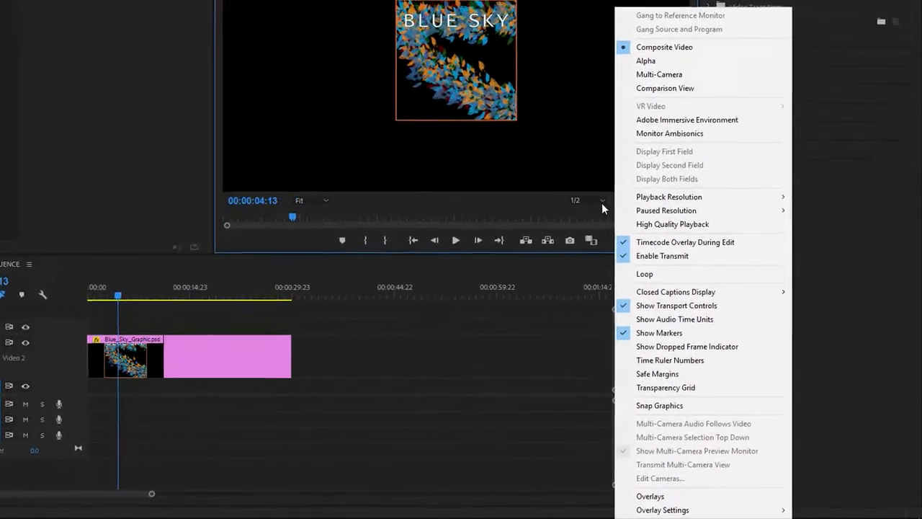
{"action": "left_click", "coordinate": [695, 375]}
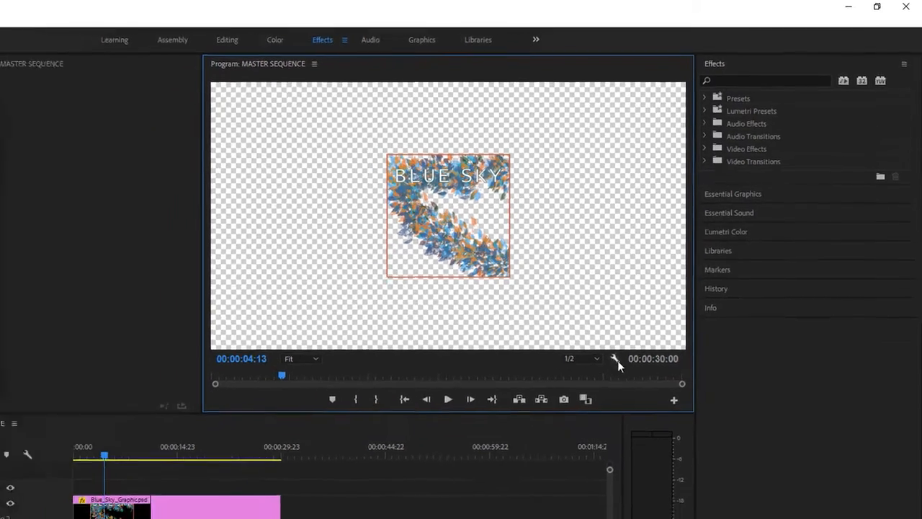
{"action": "left_click", "coordinate": [587, 390]}
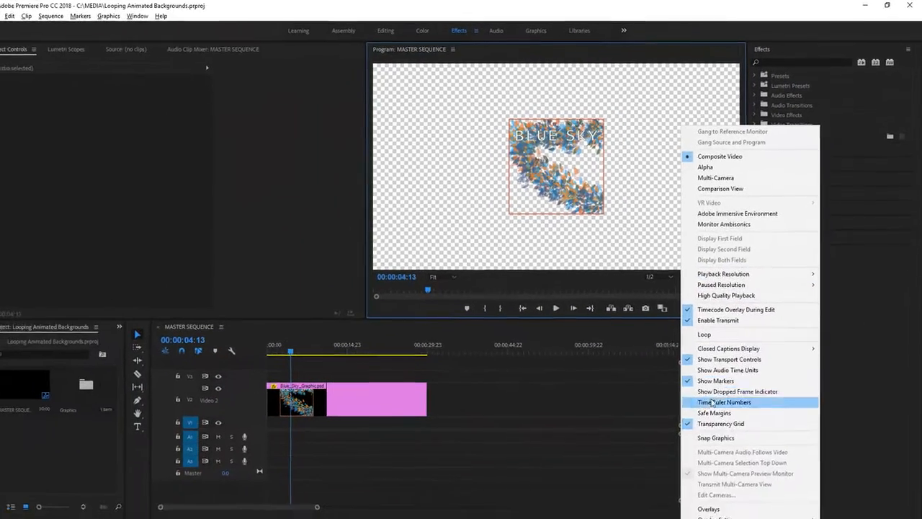
{"action": "left_click", "coordinate": [717, 424]}
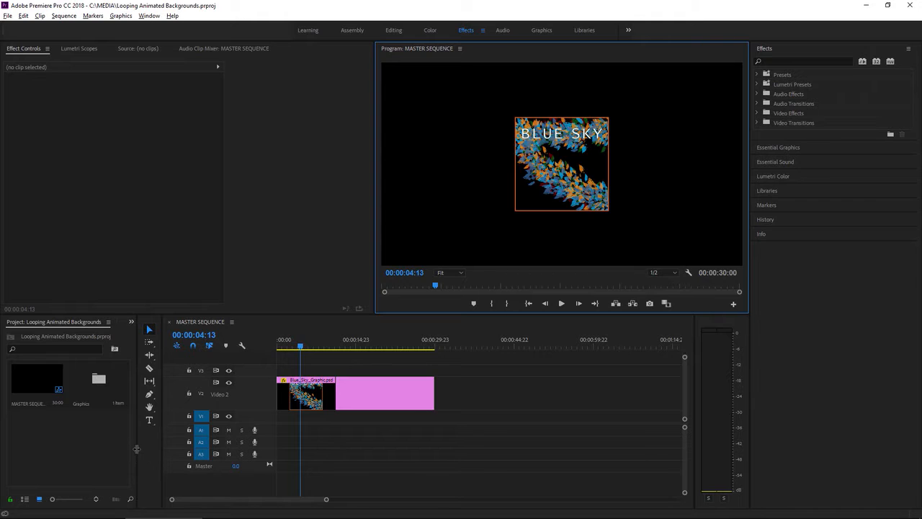
{"action": "left_click_drag", "start_coordinate": [136, 448], "coordinate": [213, 459]}
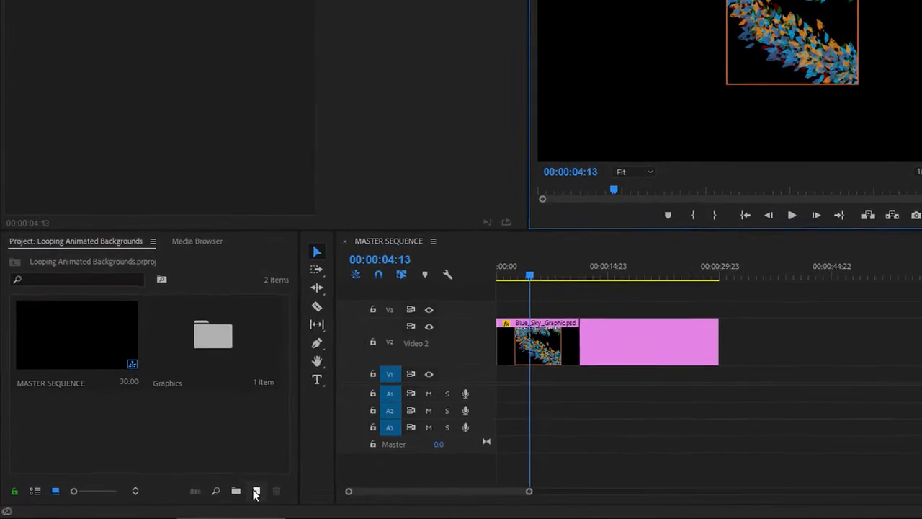
{"action": "left_click", "coordinate": [256, 491]}
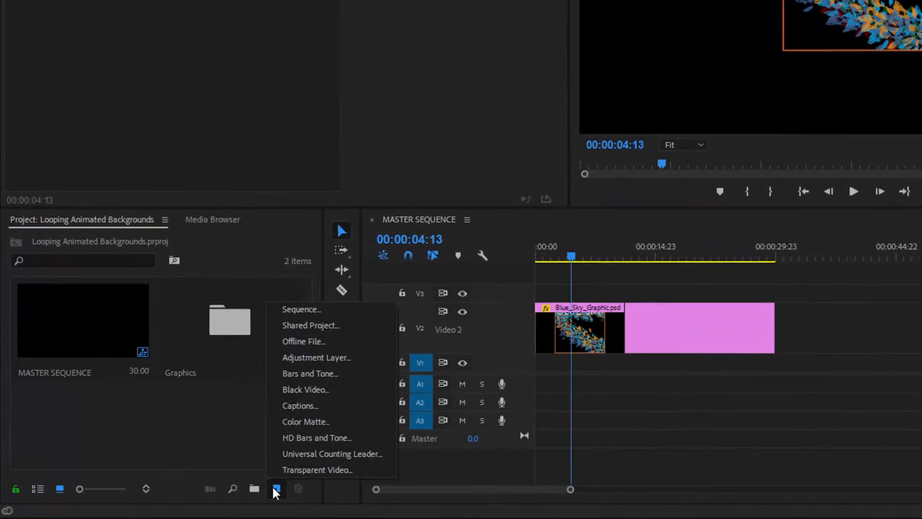
{"action": "left_click", "coordinate": [343, 422]}
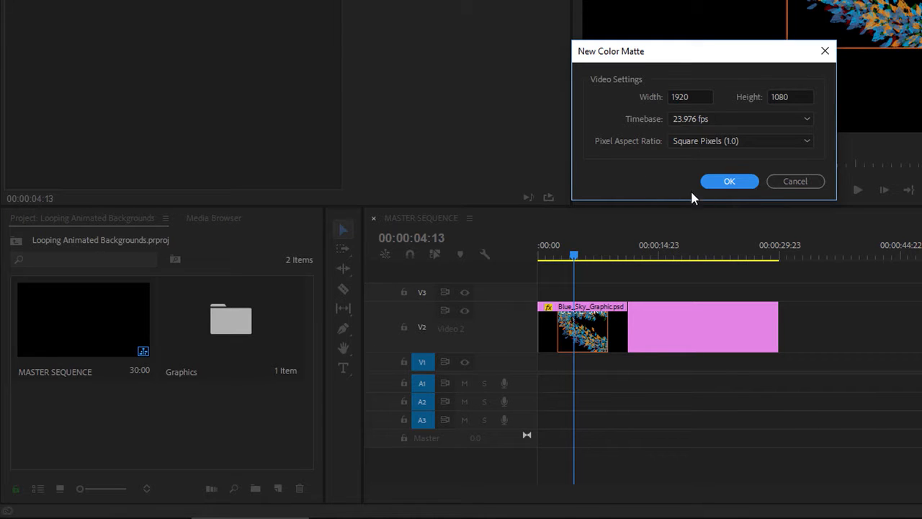
{"action": "left_click", "coordinate": [734, 184]}
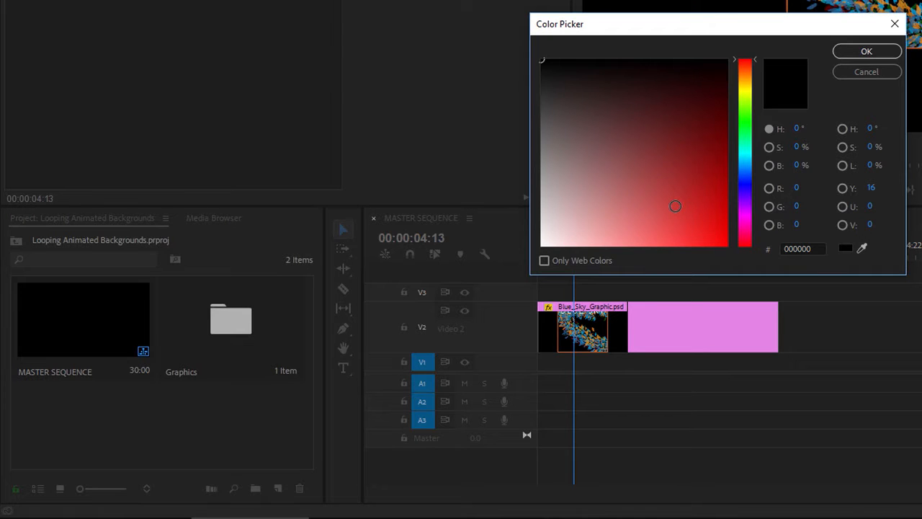
{"action": "left_click", "coordinate": [865, 52]}
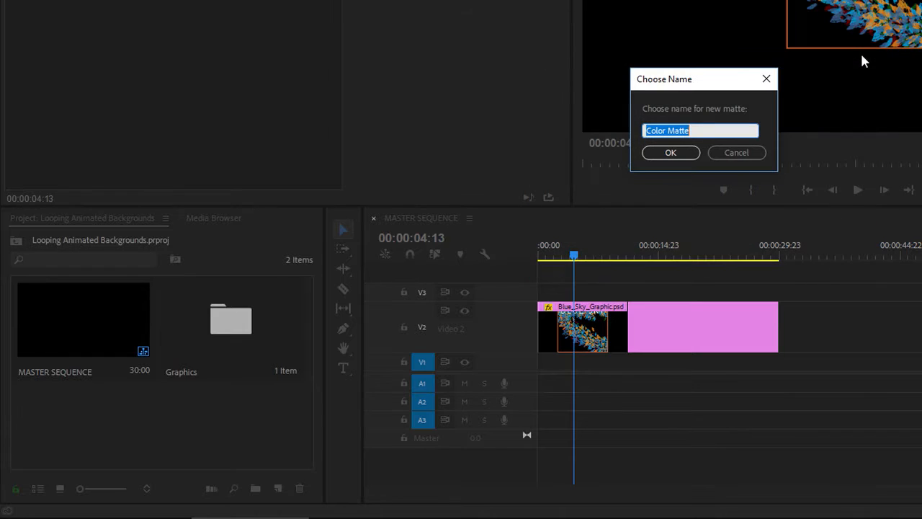
{"action": "type", "text": "Background"}
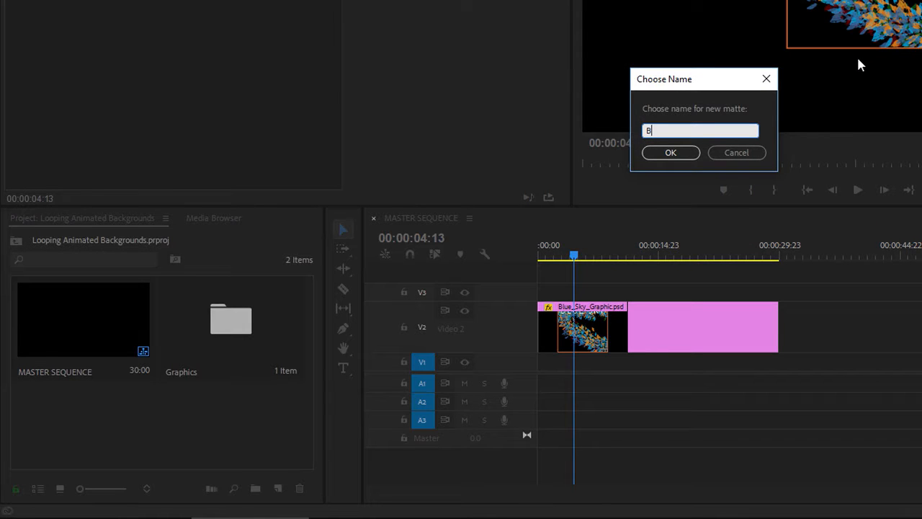
{"action": "left_click", "coordinate": [670, 152]}
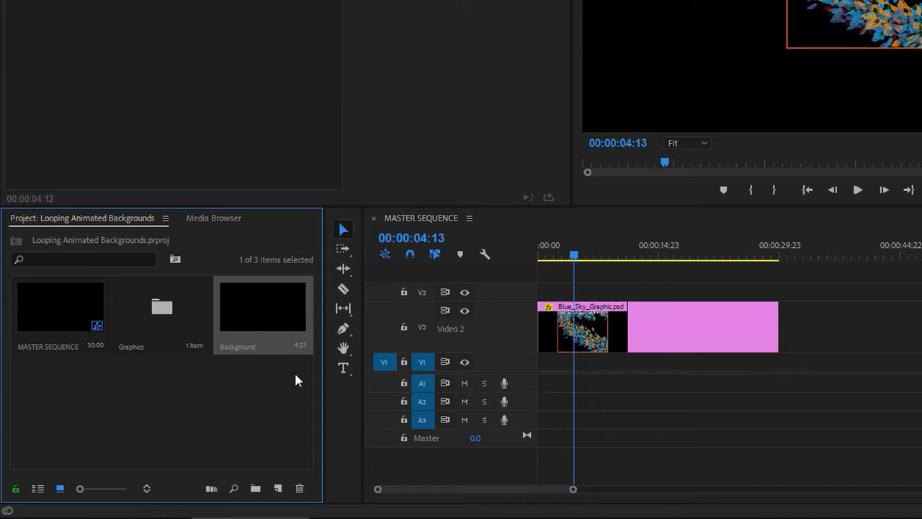
Step: Place the Background matte at the start of track V1 beneath the graphic, and scrub the playhead through the sequence's opening
{"action": "left_click_drag", "start_coordinate": [259, 319], "coordinate": [530, 378]}
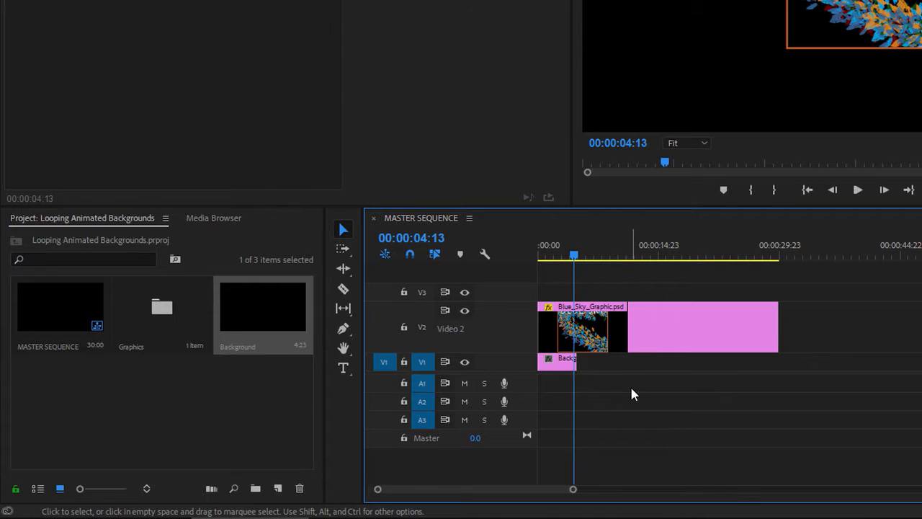
{"action": "left_click_drag", "start_coordinate": [574, 256], "coordinate": [601, 260]}
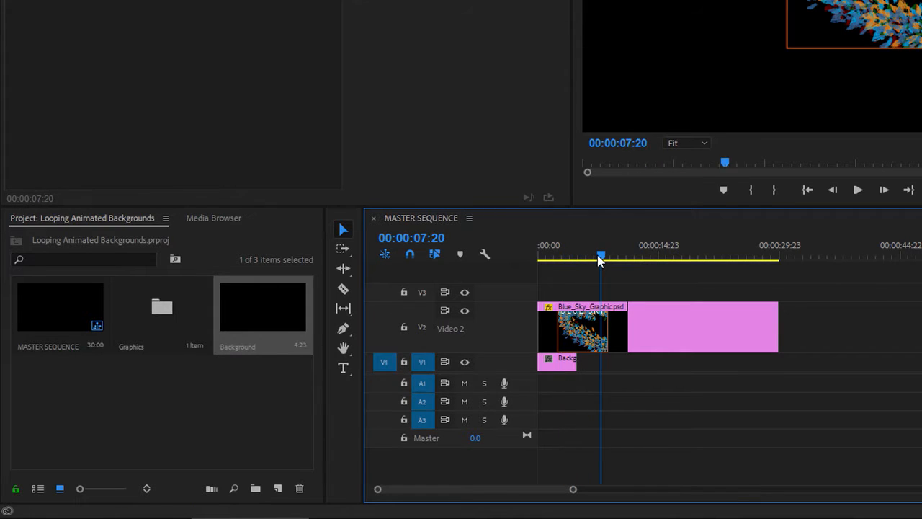
{"action": "left_click", "coordinate": [557, 257]}
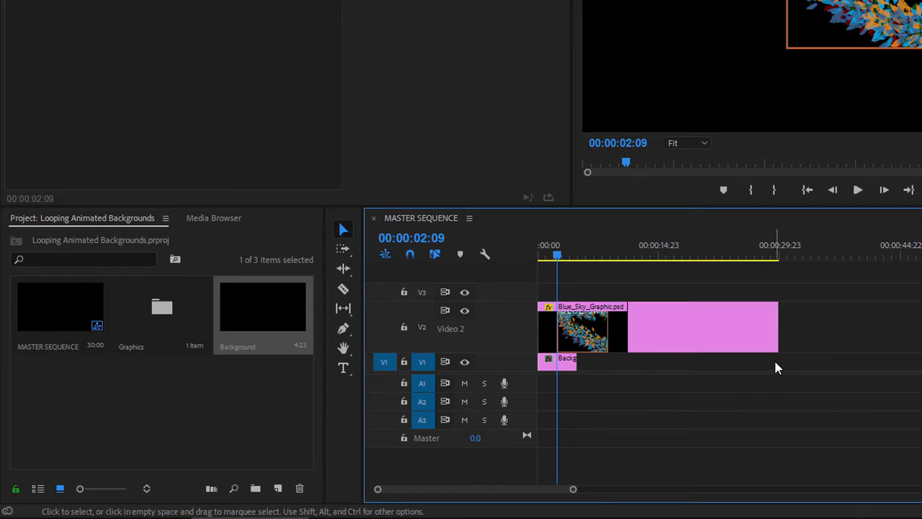
Step: Lengthen the Background clip on V1 to a duration of about 10 seconds
{"action": "right_click", "coordinate": [564, 363]}
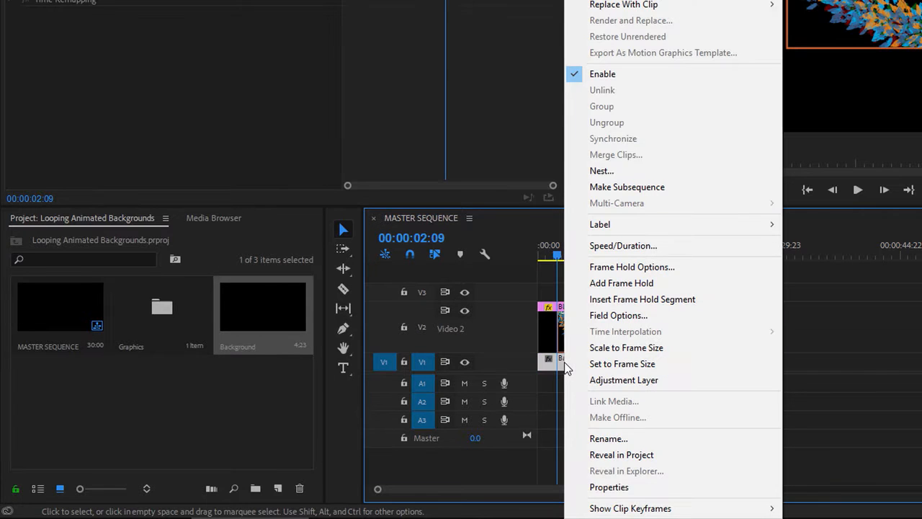
{"action": "left_click", "coordinate": [695, 246]}
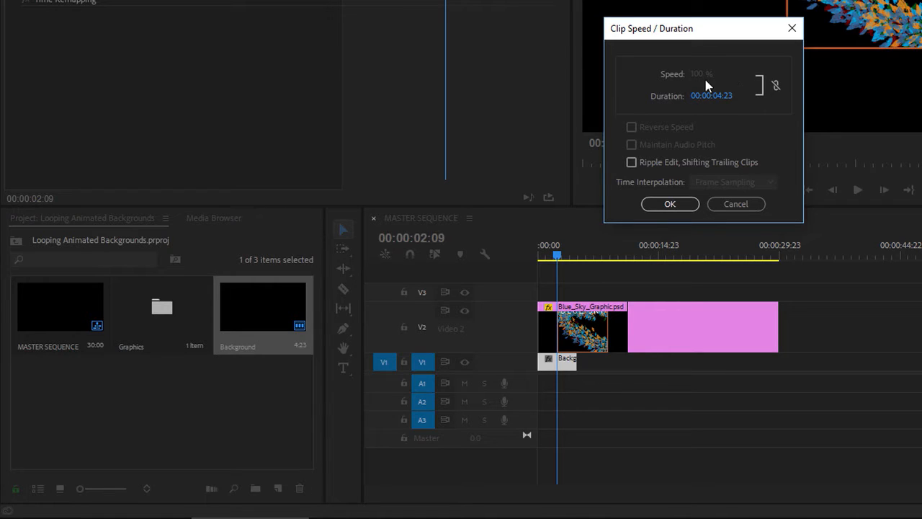
{"action": "left_click", "coordinate": [713, 97]}
{"action": "left_click", "coordinate": [766, 133]}
{"action": "left_click", "coordinate": [672, 204]}
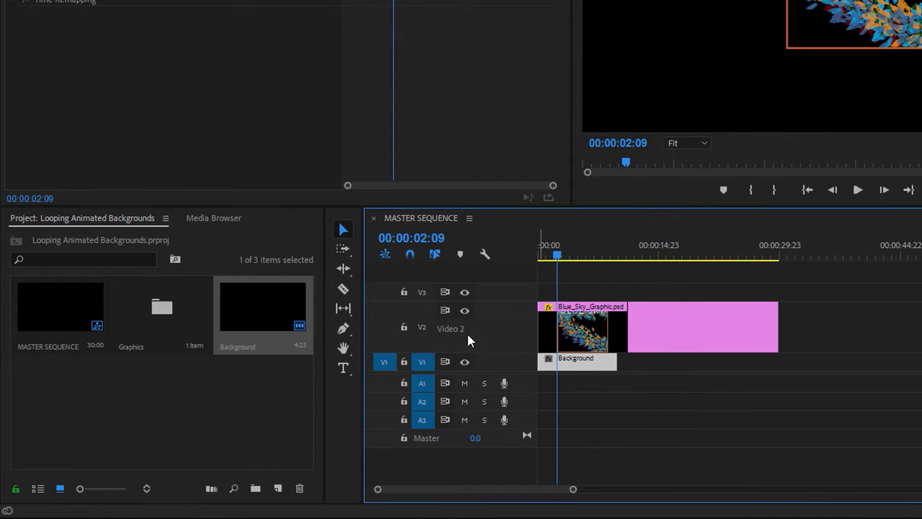
Step: Hide the Video 2 track and increase the height of Video 1, with the playhead at the start of the sequence
{"action": "left_click", "coordinate": [464, 311]}
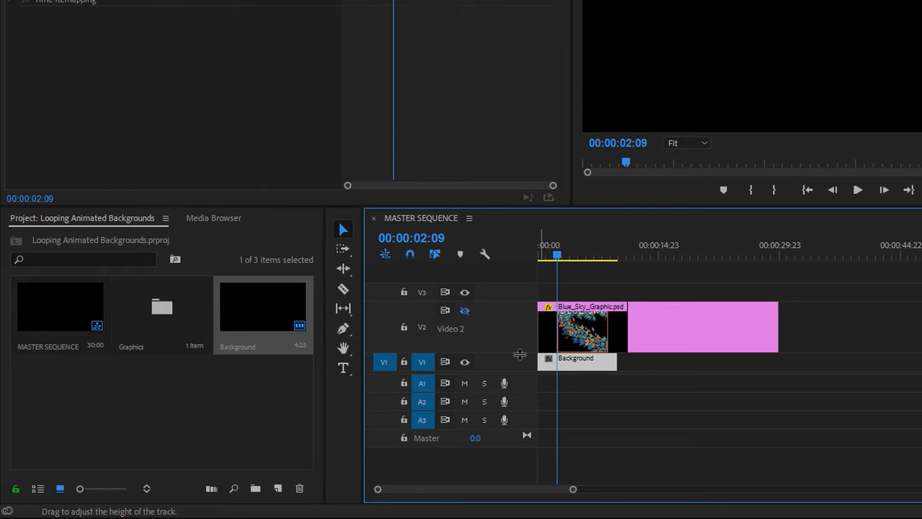
{"action": "left_click_drag", "start_coordinate": [518, 353], "coordinate": [520, 329]}
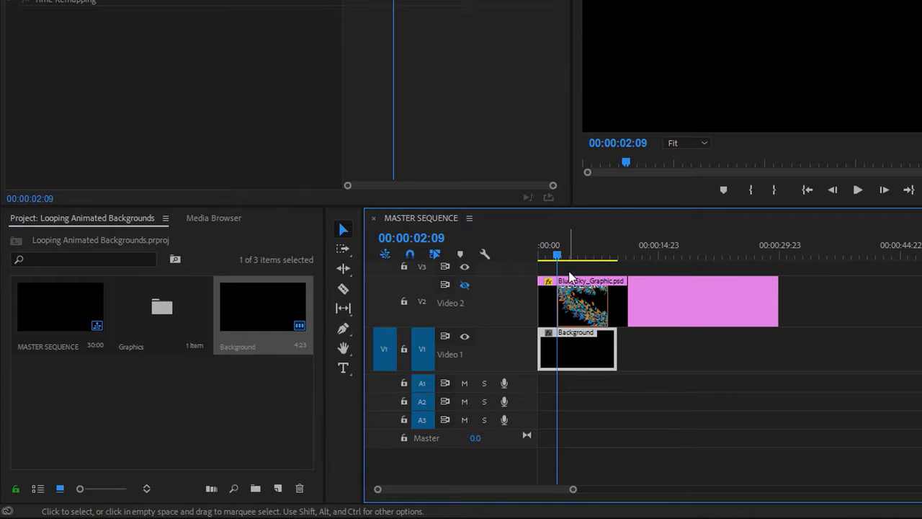
{"action": "left_click_drag", "start_coordinate": [560, 256], "coordinate": [508, 256]}
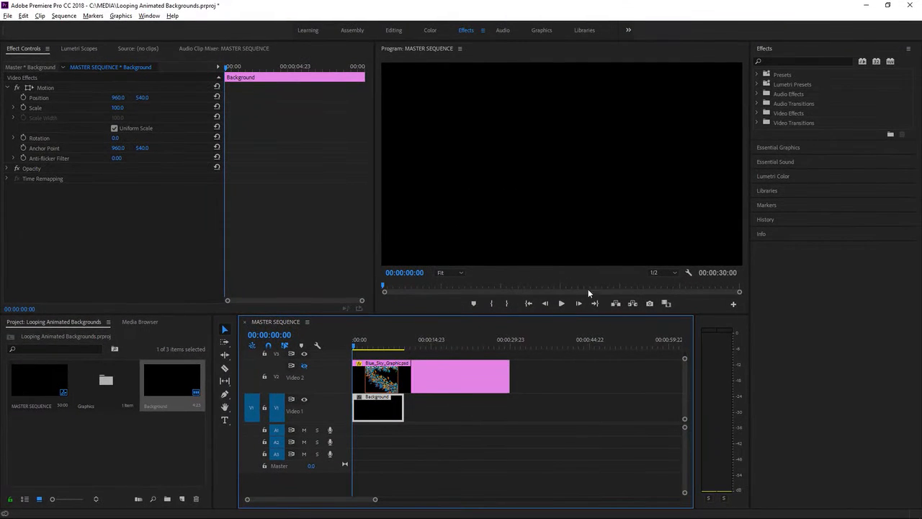
Step: Find the Cell Pattern video effect and apply it to the Background clip on Video 1
{"action": "left_click", "coordinate": [784, 62]}
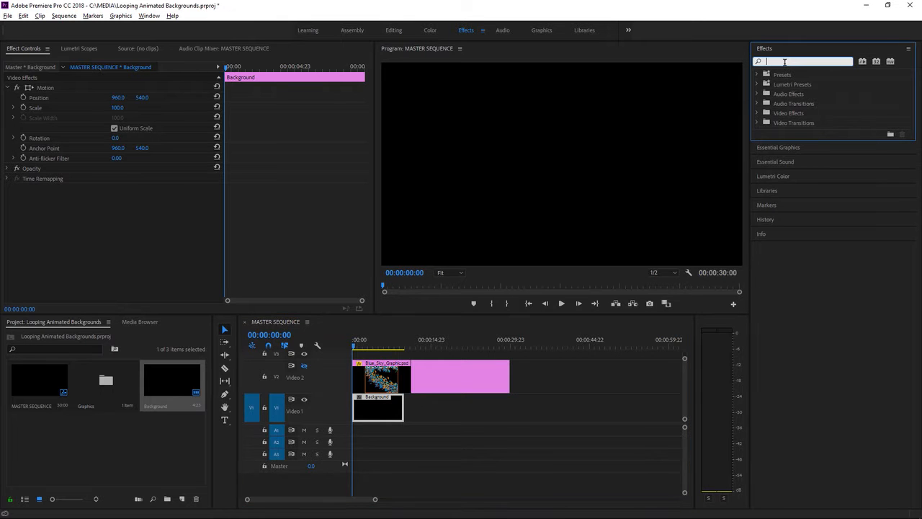
{"action": "type", "text": "cell"}
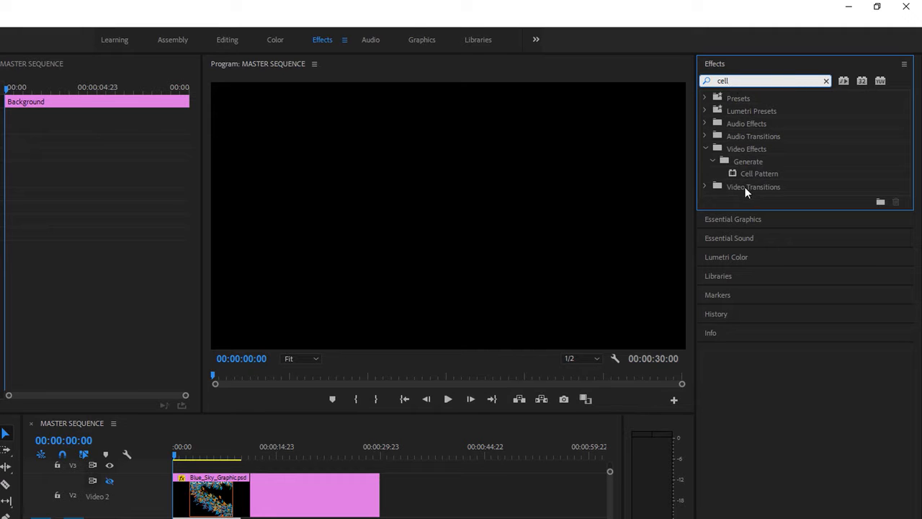
{"action": "left_click_drag", "start_coordinate": [733, 173], "coordinate": [308, 484]}
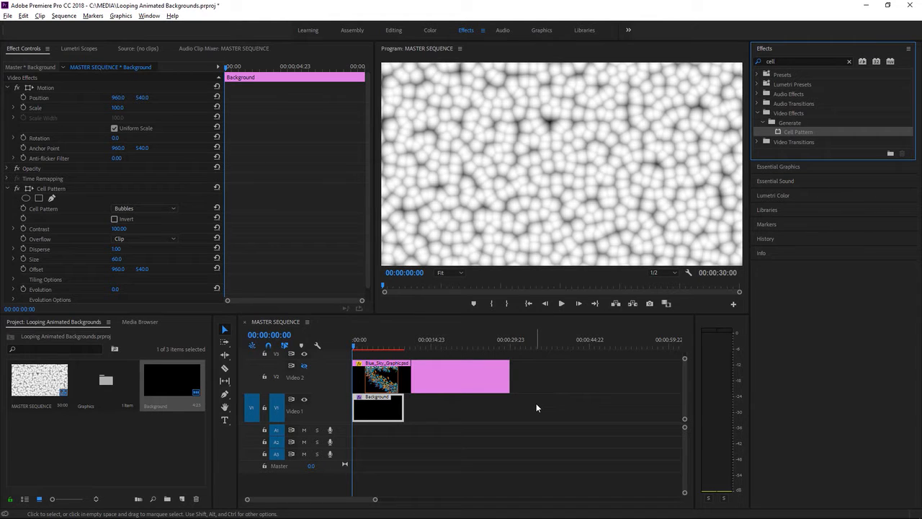
Step: Play back the Background clip with its Cell Pattern and return the playhead to the sequence start
{"action": "left_click", "coordinate": [563, 303]}
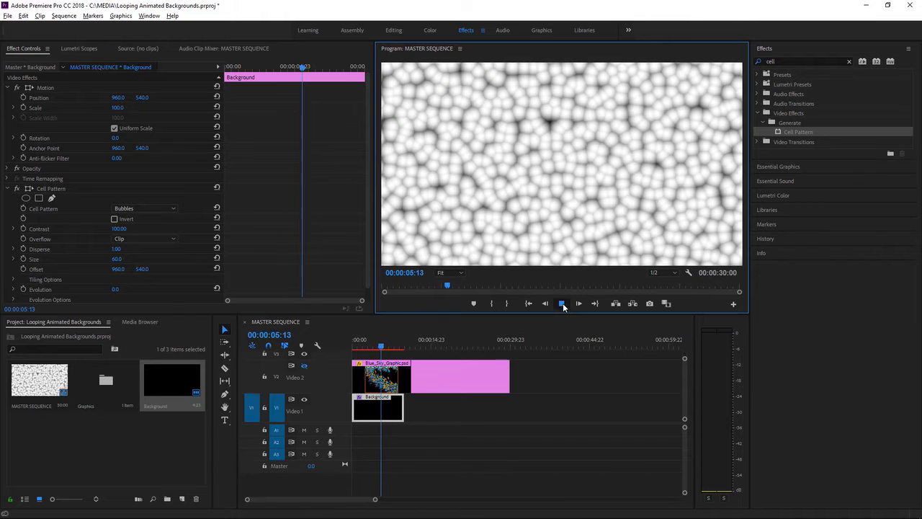
{"action": "left_click", "coordinate": [563, 304]}
{"action": "left_click_drag", "start_coordinate": [383, 346], "coordinate": [337, 346]}
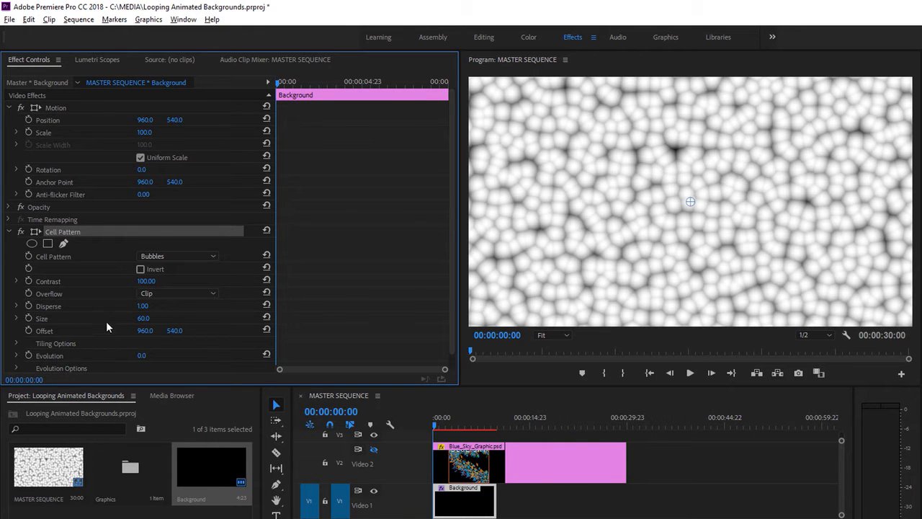
Step: Try Contrast values of 8 and 360 on the Cell Pattern effect and reset the parameter to its default
{"action": "left_click_drag", "start_coordinate": [147, 281], "coordinate": [99, 282]}
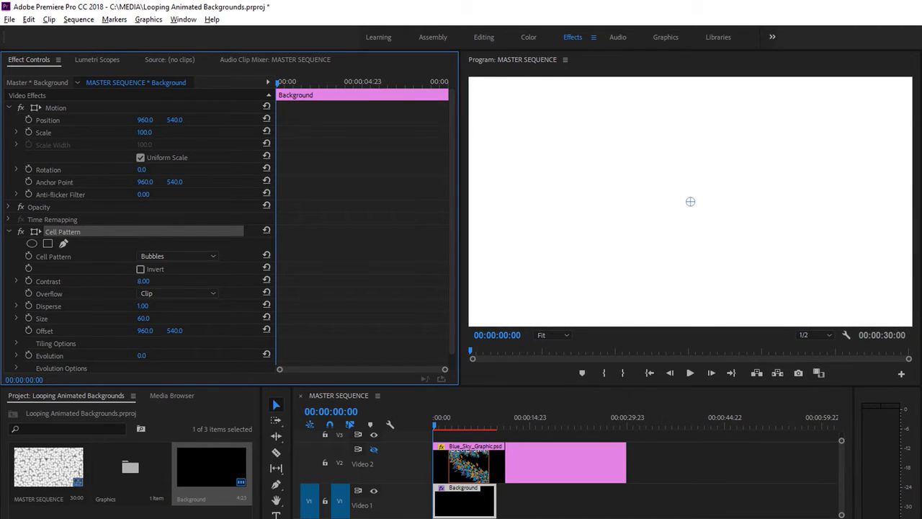
{"action": "left_click_drag", "start_coordinate": [103, 281], "coordinate": [270, 282]}
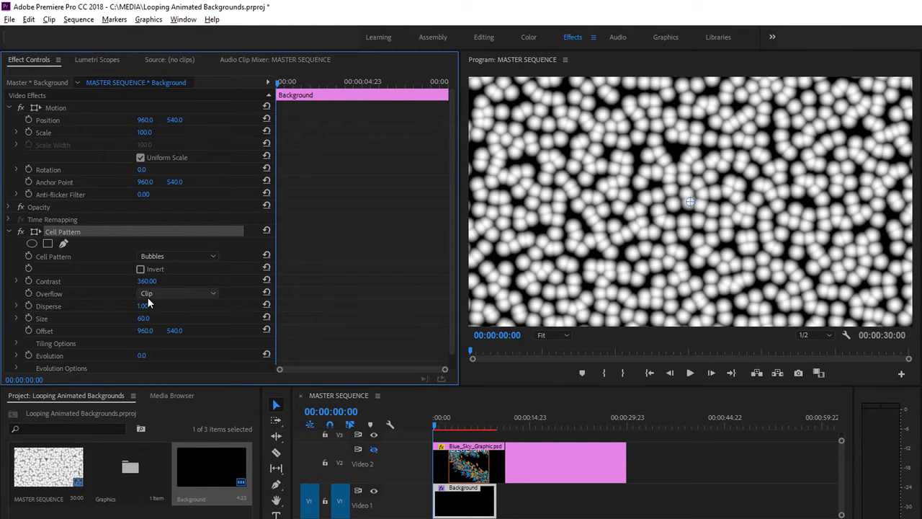
{"action": "left_click", "coordinate": [266, 280]}
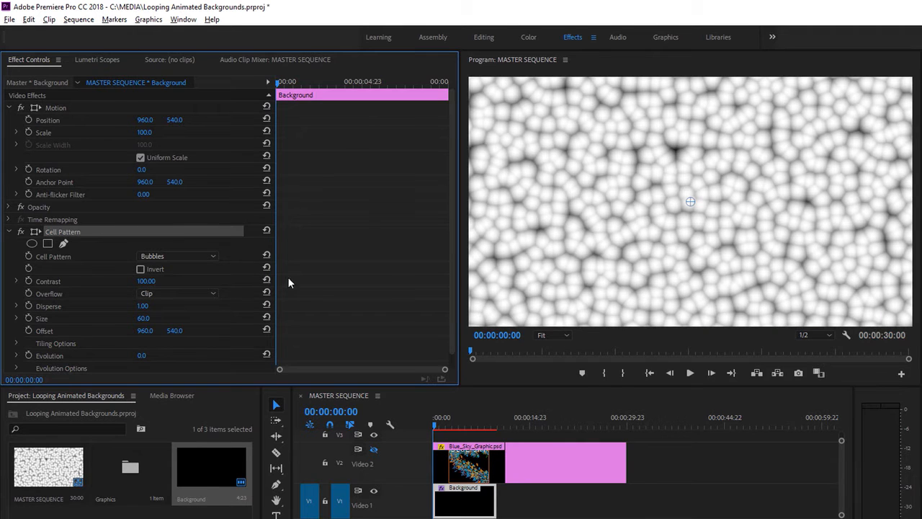
Step: Enable keyframing for the Cell Pattern's Evolution with a value of 0.0 at the clip's start, and make the timeline active
{"action": "left_click", "coordinate": [26, 354]}
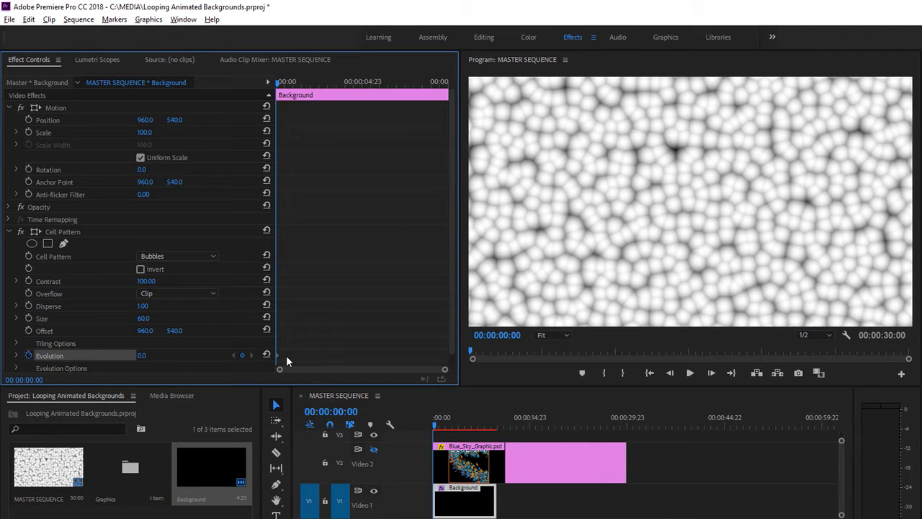
{"action": "left_click", "coordinate": [339, 397]}
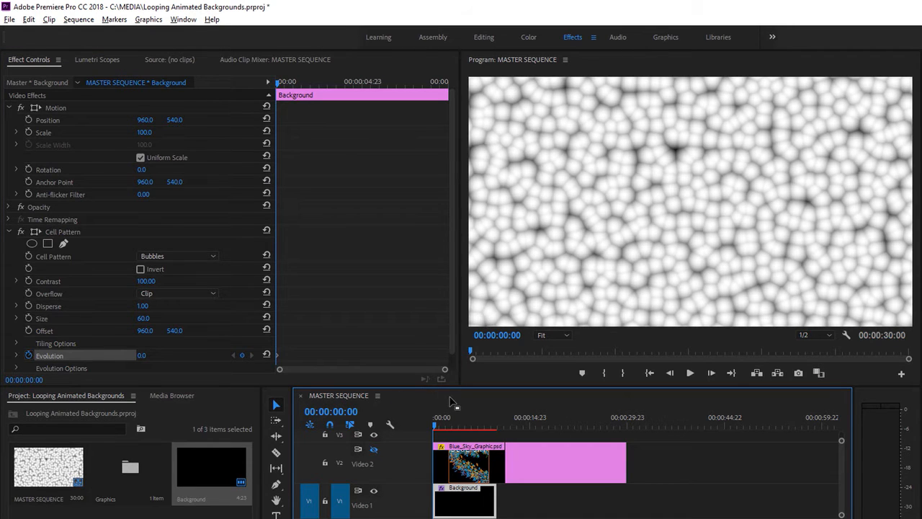
Step: Add an Evolution keyframe of 6x0.0° (six revolutions) to the Cell Pattern at the end of the Background clip
{"action": "key", "text": "Down"}
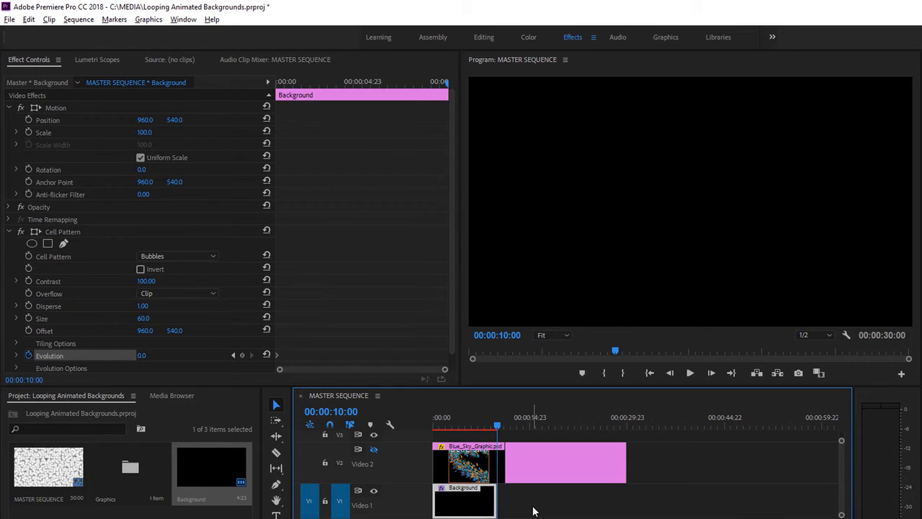
{"action": "left_click_drag", "start_coordinate": [451, 327], "coordinate": [450, 347]}
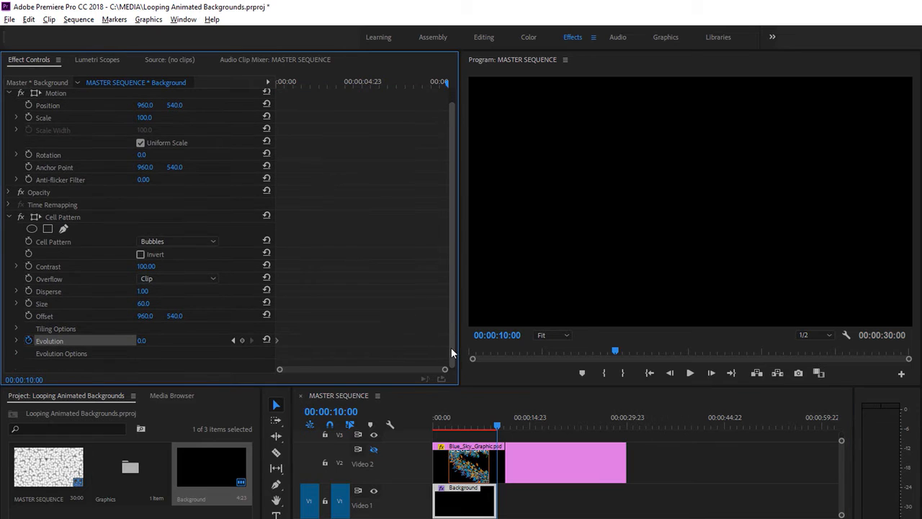
{"action": "left_click", "coordinate": [15, 353]}
{"action": "left_click_drag", "start_coordinate": [451, 290], "coordinate": [451, 346]}
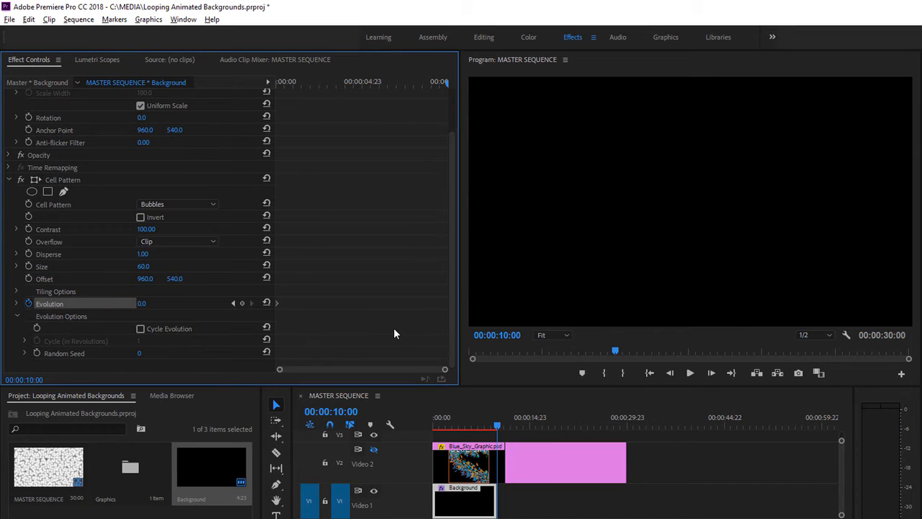
{"action": "left_click", "coordinate": [141, 303]}
{"action": "type", "text": "6x"}
{"action": "key", "text": "Return"}
Step: Enable Cycle Evolution with a cycle of 2 revolutions on the Cell Pattern and play the clip from its start
{"action": "left_click", "coordinate": [140, 329]}
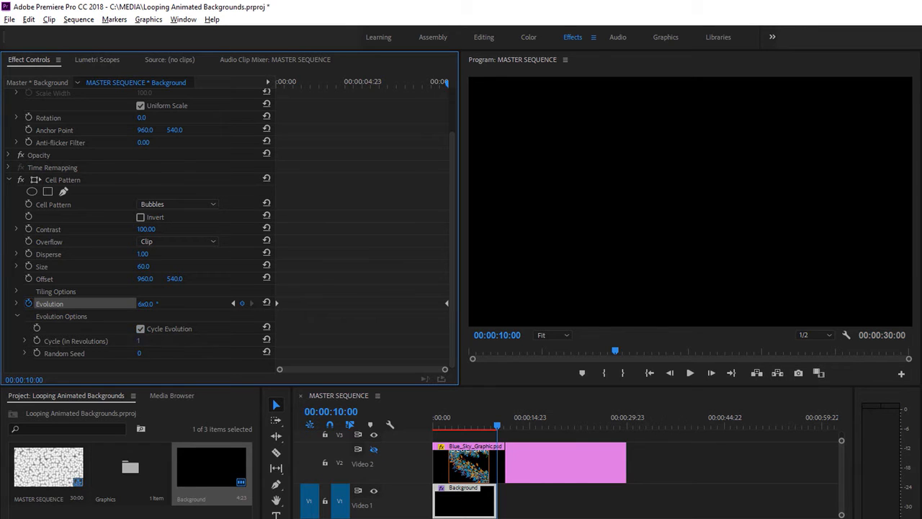
{"action": "left_click", "coordinate": [139, 340]}
{"action": "type", "text": "2"}
{"action": "key", "text": "Return"}
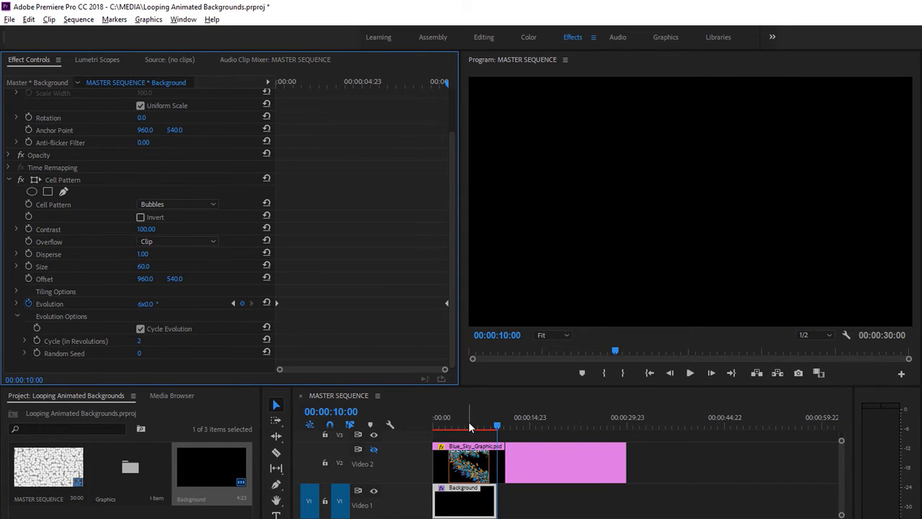
{"action": "left_click_drag", "start_coordinate": [468, 426], "coordinate": [429, 426]}
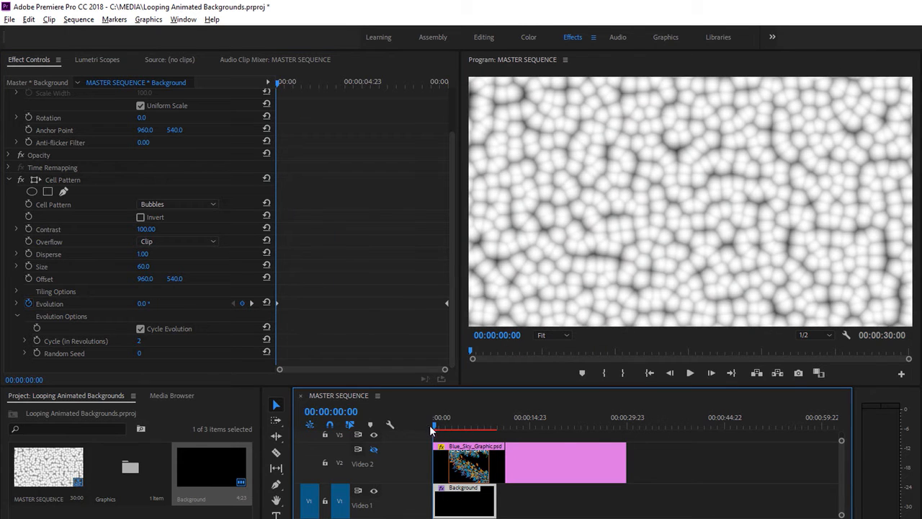
{"action": "left_click", "coordinate": [691, 372]}
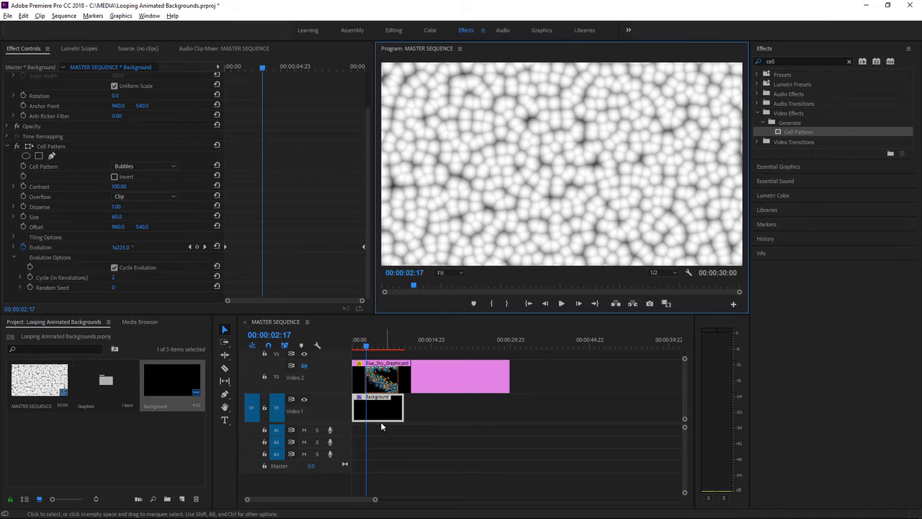
Step: Duplicate the Background clip twice, end to end on Video 1, to cover the full length of the graphic
{"action": "left_click_drag", "start_coordinate": [380, 422], "coordinate": [431, 422]}
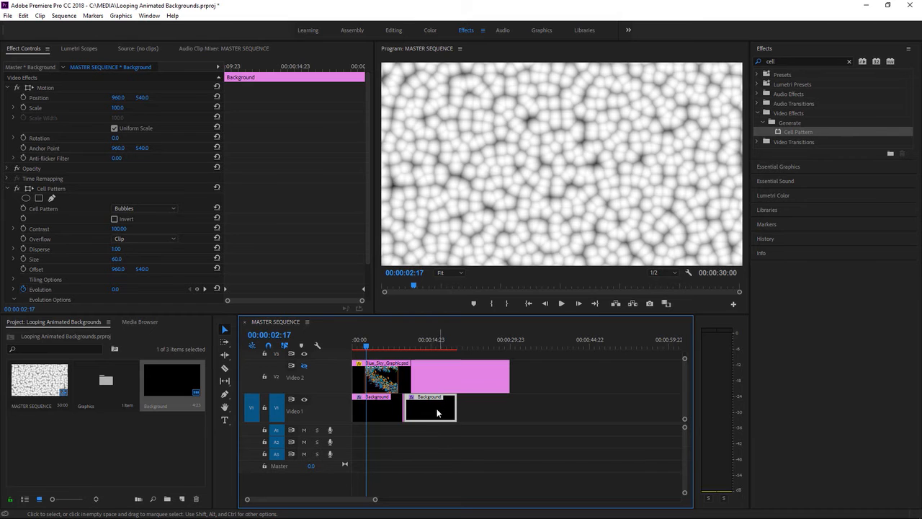
{"action": "left_click_drag", "start_coordinate": [432, 411], "coordinate": [485, 453]}
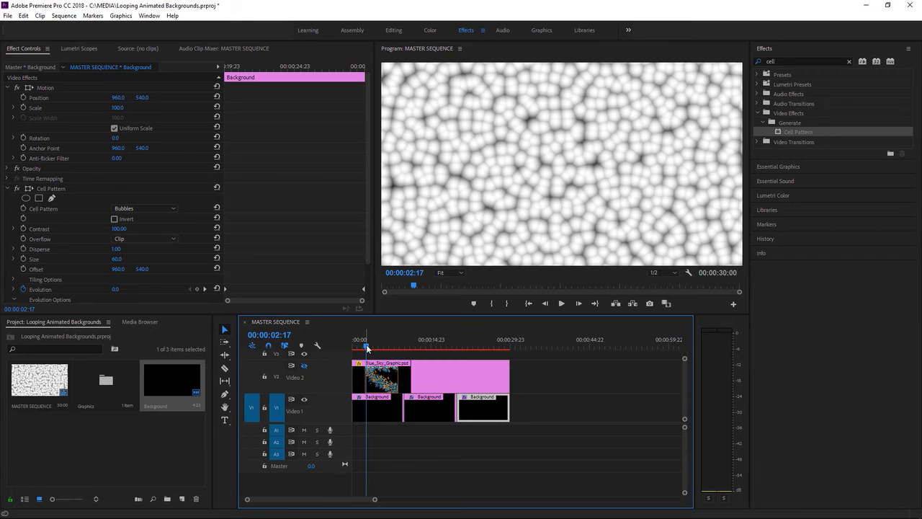
Step: Return to the sequence start, select the first Background clip, and switch to the Color workspace in its saved layout
{"action": "left_click_drag", "start_coordinate": [368, 347], "coordinate": [343, 350]}
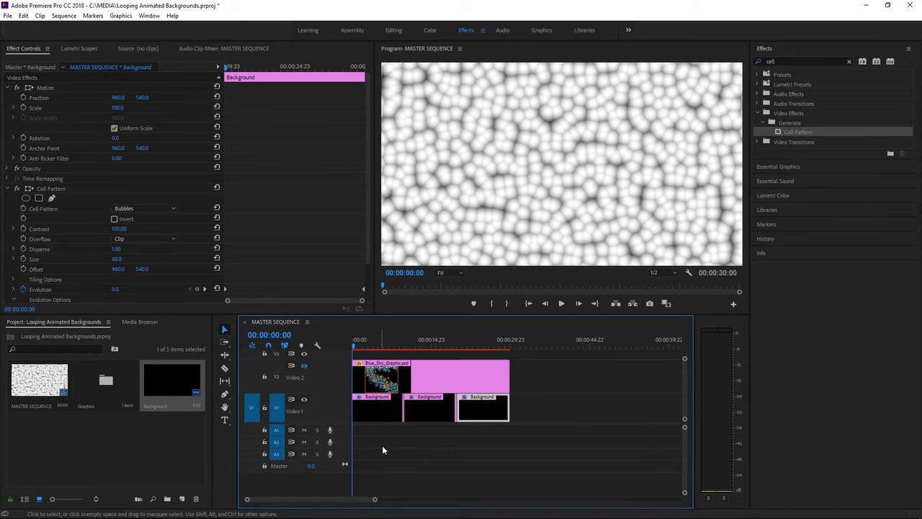
{"action": "left_click", "coordinate": [376, 415]}
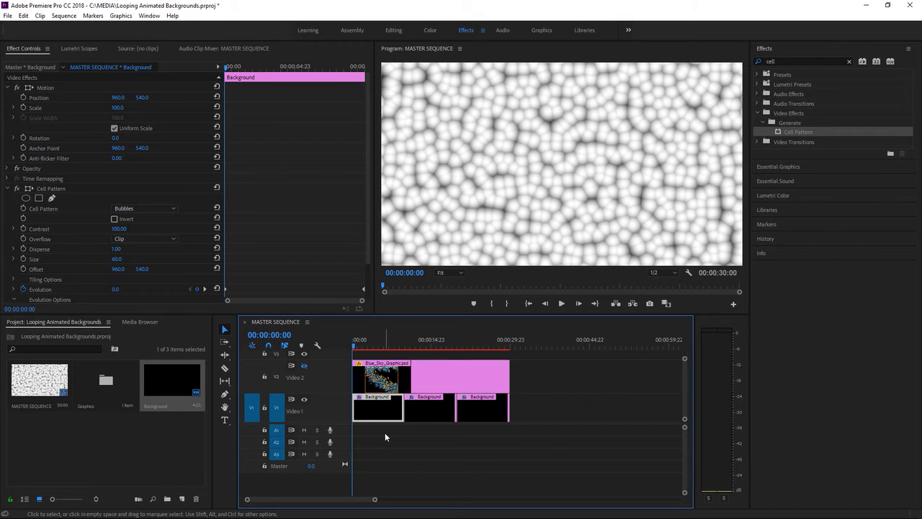
{"action": "left_click", "coordinate": [430, 30]}
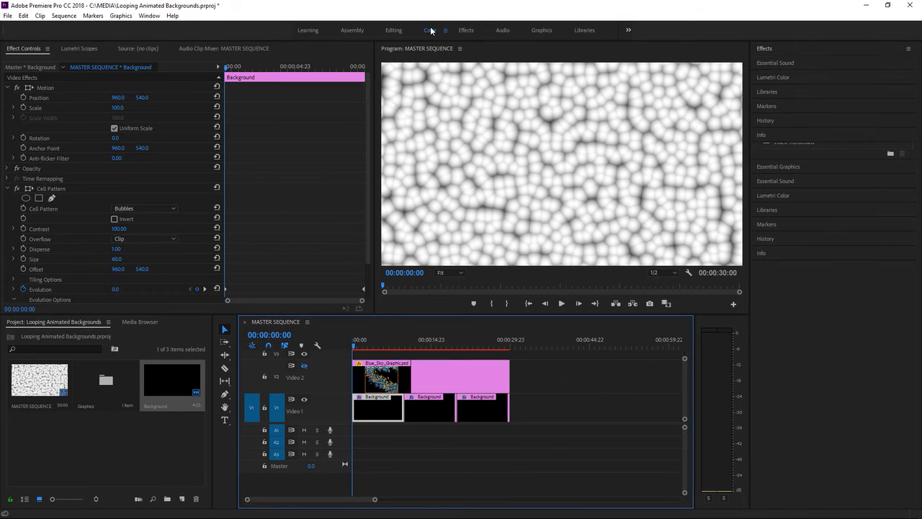
{"action": "left_click", "coordinate": [445, 30]}
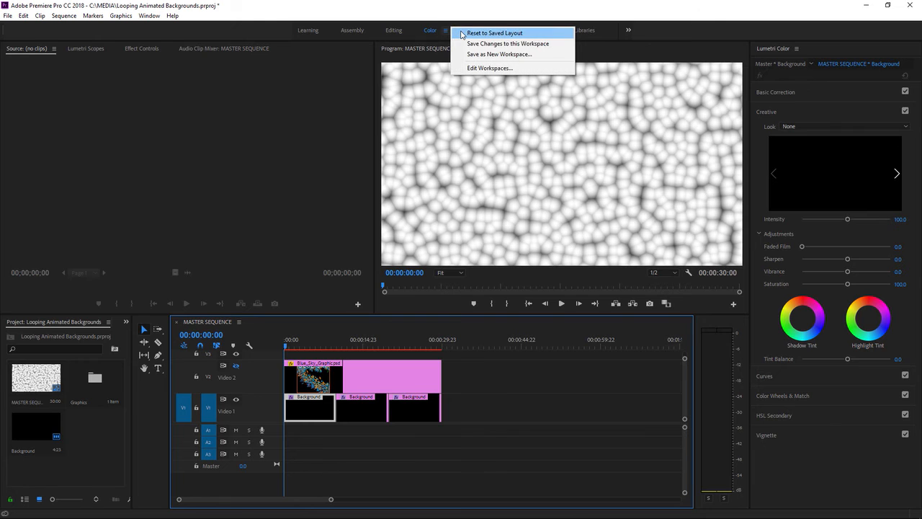
{"action": "left_click", "coordinate": [462, 34]}
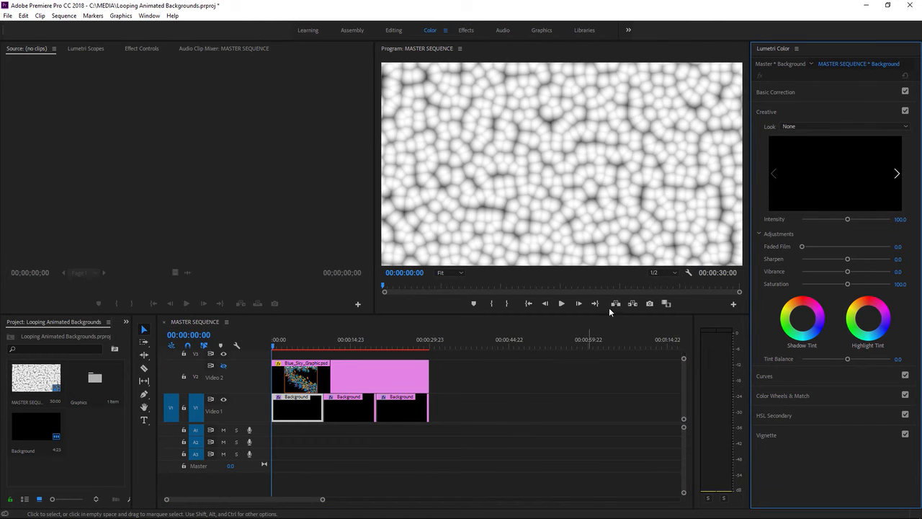
Step: Set the first Background clip's Lumetri Temperature to -77.3 and enable Temperature keyframing at the clip's start
{"action": "left_click", "coordinate": [785, 92]}
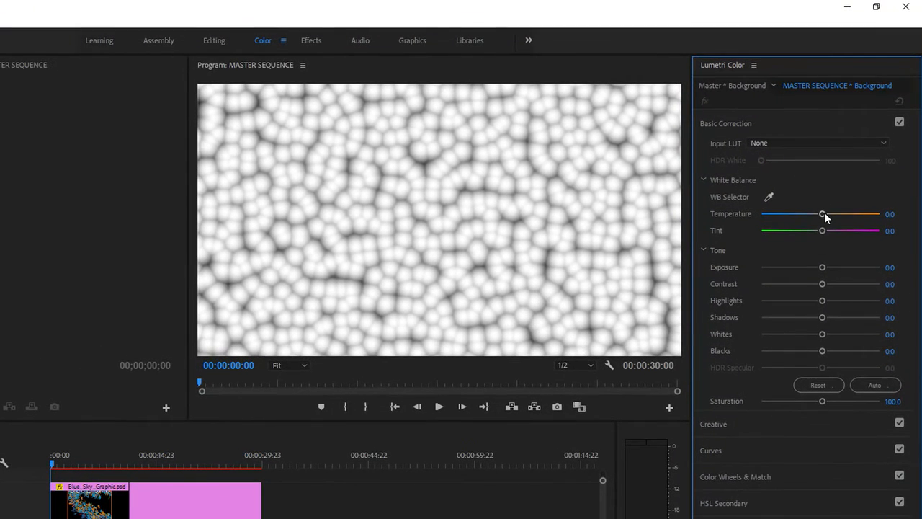
{"action": "left_click_drag", "start_coordinate": [823, 213], "coordinate": [777, 218]}
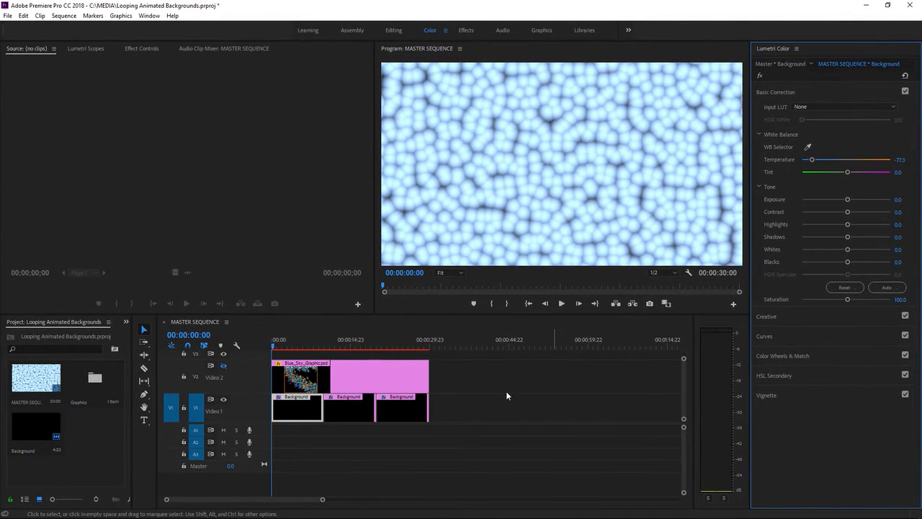
{"action": "left_click", "coordinate": [142, 48]}
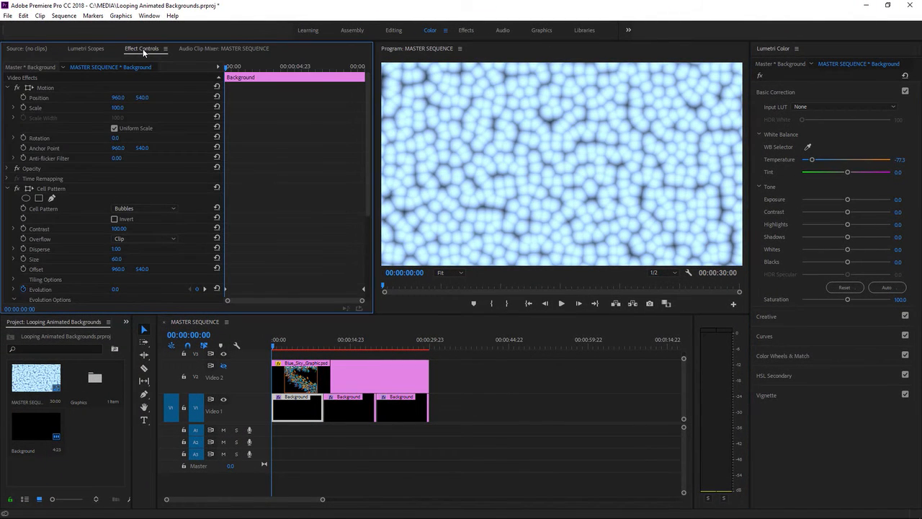
{"action": "left_click", "coordinate": [290, 409]}
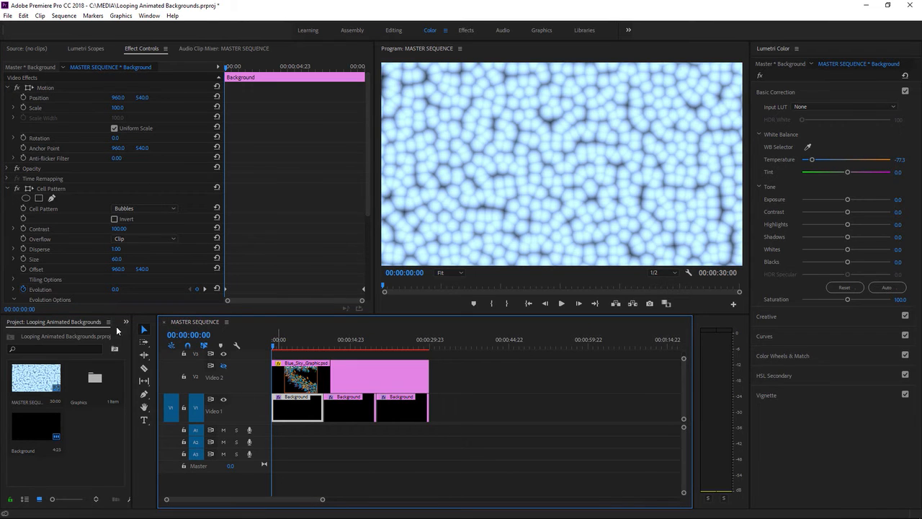
{"action": "left_click", "coordinate": [7, 189]}
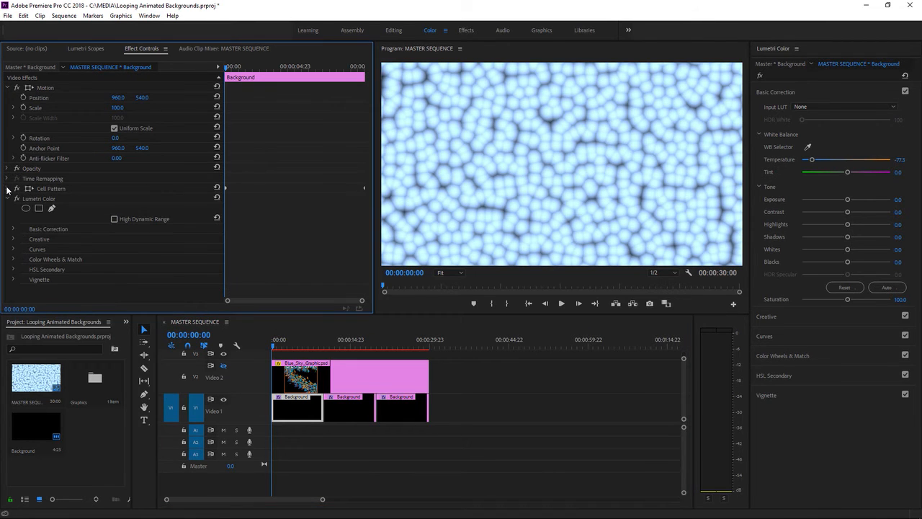
{"action": "left_click", "coordinate": [12, 229]}
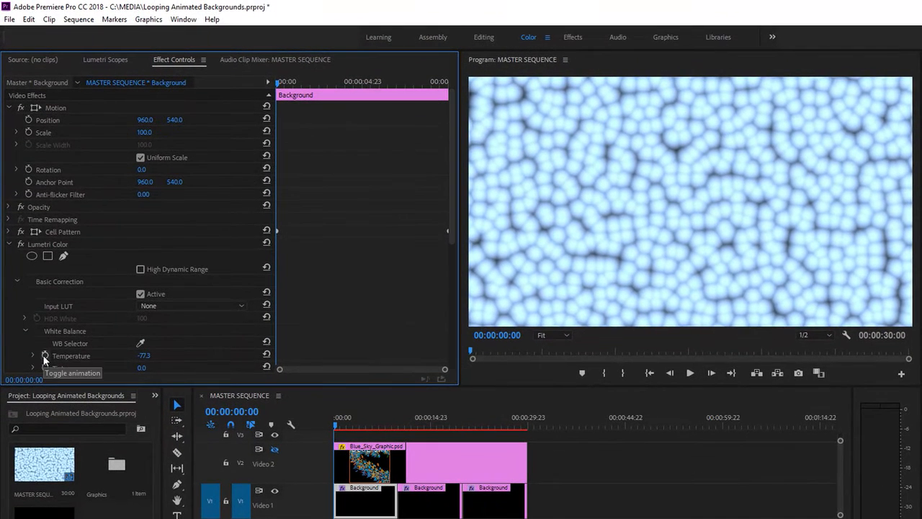
{"action": "left_click", "coordinate": [44, 354]}
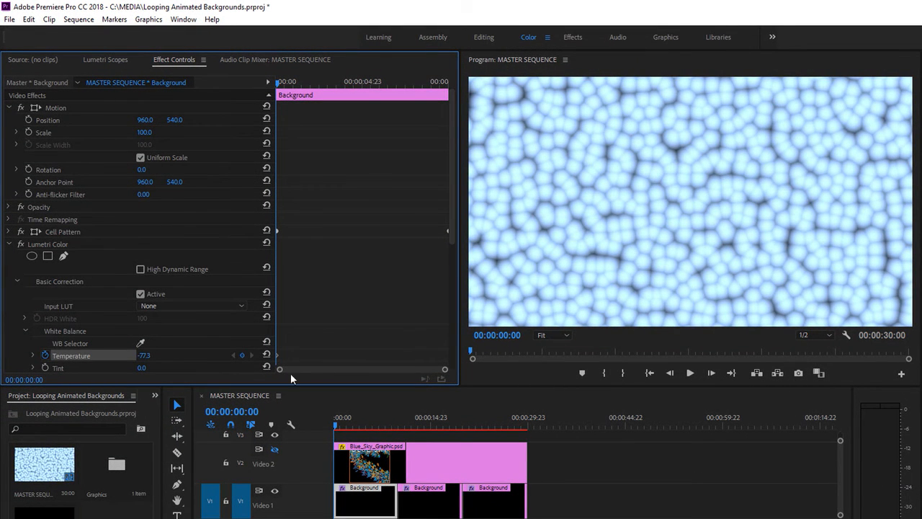
Step: Add a matching Lumetri Temperature keyframe of -77.3 at the end of the first Background clip
{"action": "left_click", "coordinate": [322, 400]}
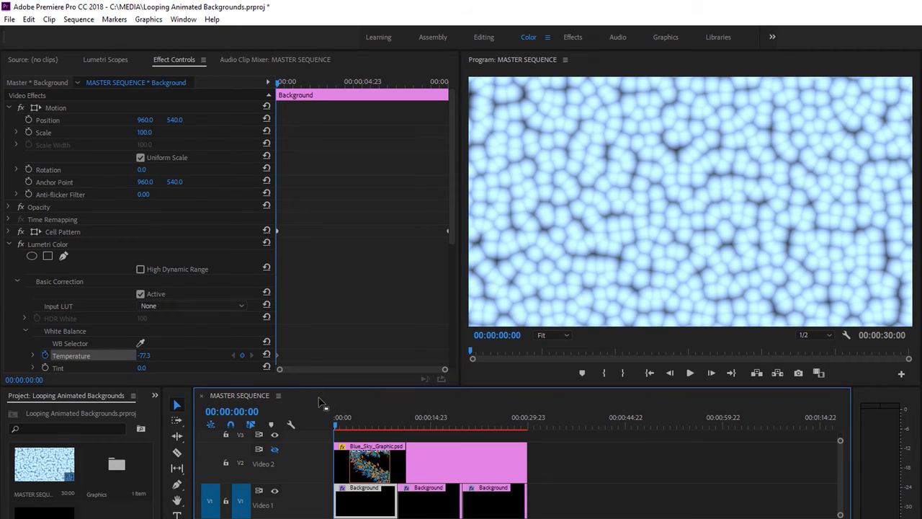
{"action": "key", "text": "Down"}
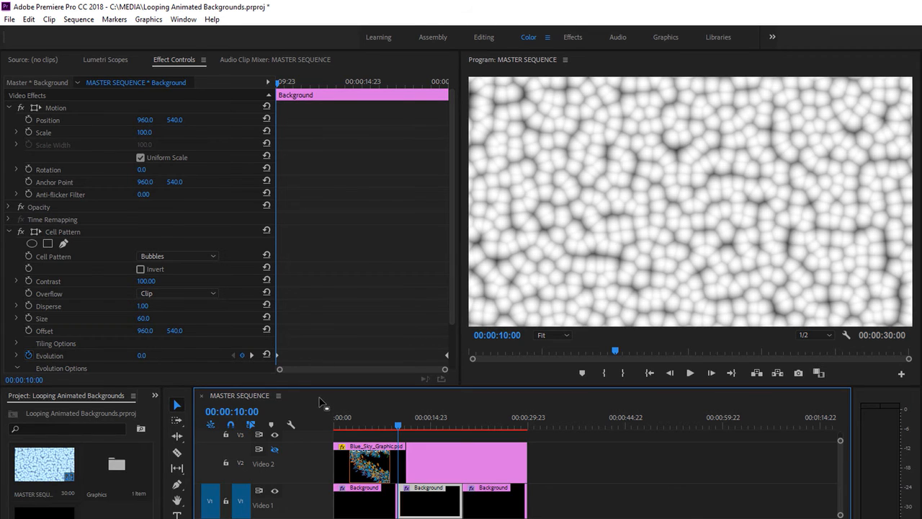
{"action": "left_click", "coordinate": [78, 20]}
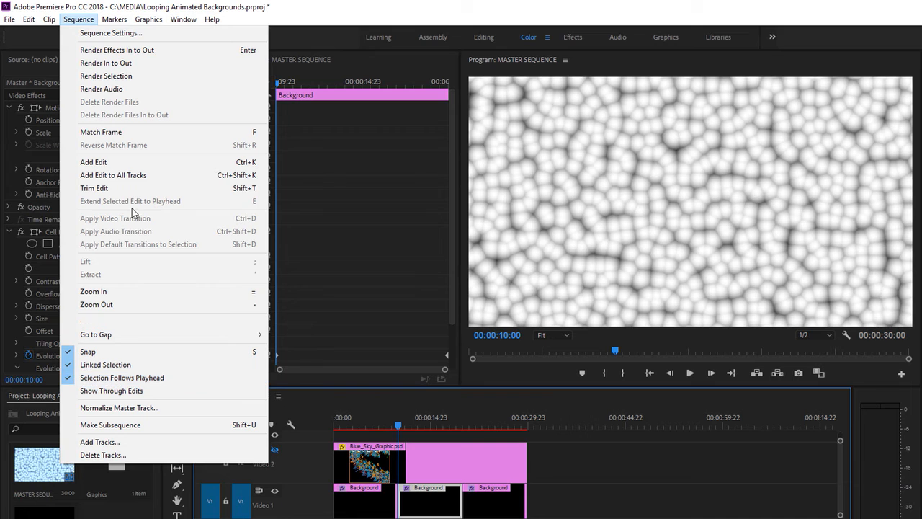
{"action": "left_click", "coordinate": [85, 20]}
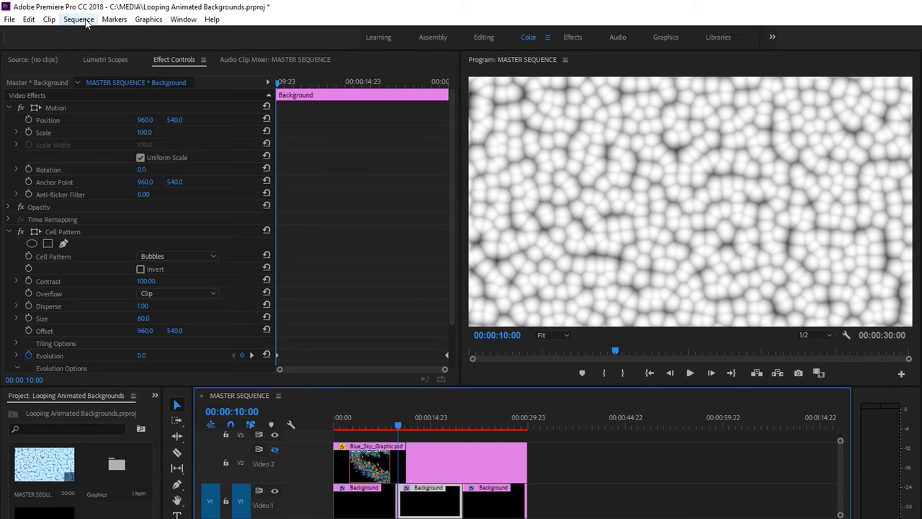
{"action": "left_click", "coordinate": [366, 513]}
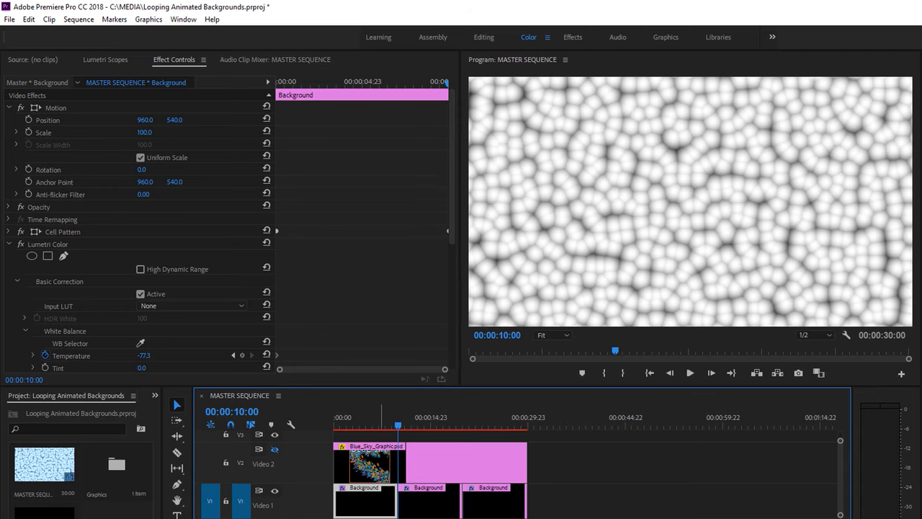
{"action": "left_click", "coordinate": [243, 356]}
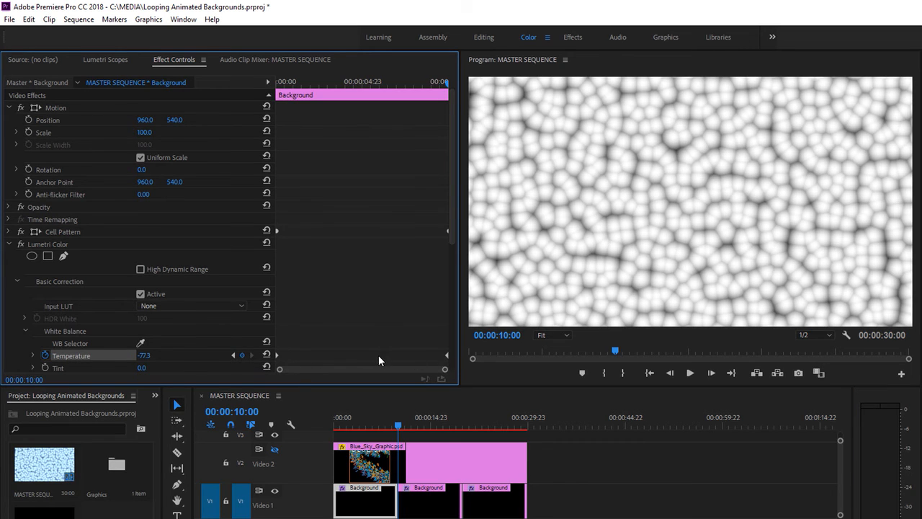
Step: Set the first Background clip's Temperature to 69.7 at 00:00:04:11 and scrub through the color change
{"action": "left_click", "coordinate": [363, 425]}
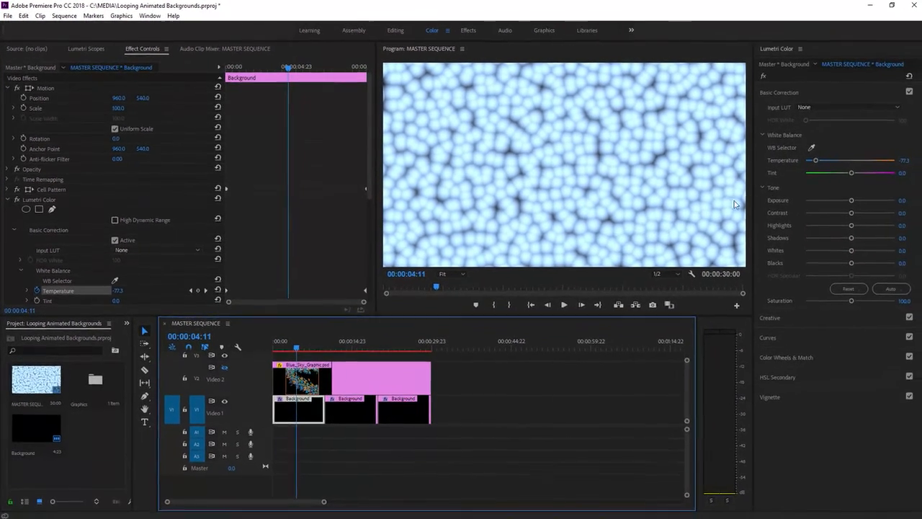
{"action": "left_click_drag", "start_coordinate": [858, 169], "coordinate": [876, 168]}
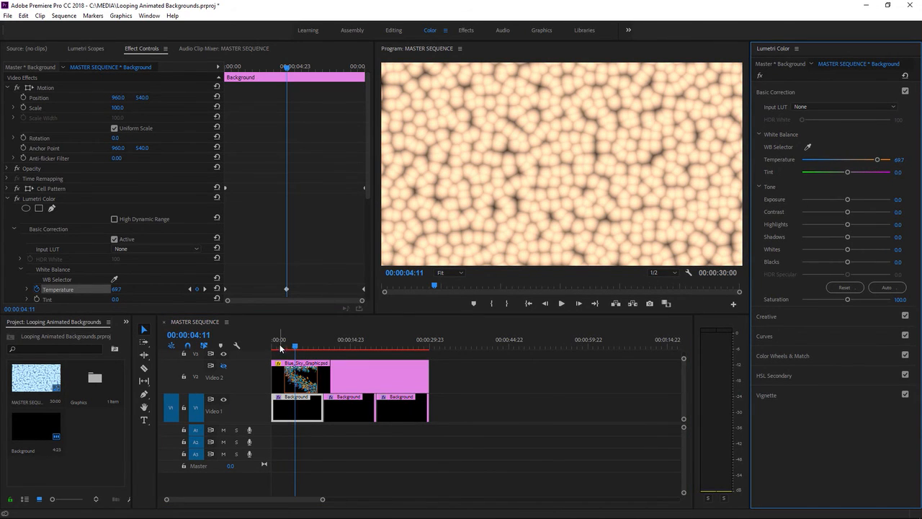
{"action": "left_click_drag", "start_coordinate": [281, 348], "coordinate": [336, 359]}
Step: Delete the second and third Background clips, which lack the Lumetri color change, from Video 1
{"action": "left_click", "coordinate": [350, 408]}
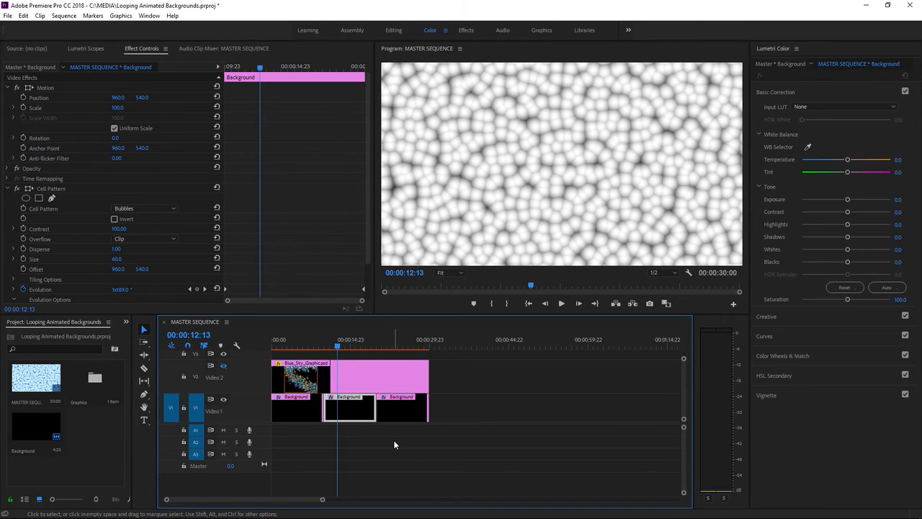
{"action": "left_click_drag", "start_coordinate": [450, 404], "coordinate": [354, 403]}
{"action": "key", "text": "Delete"}
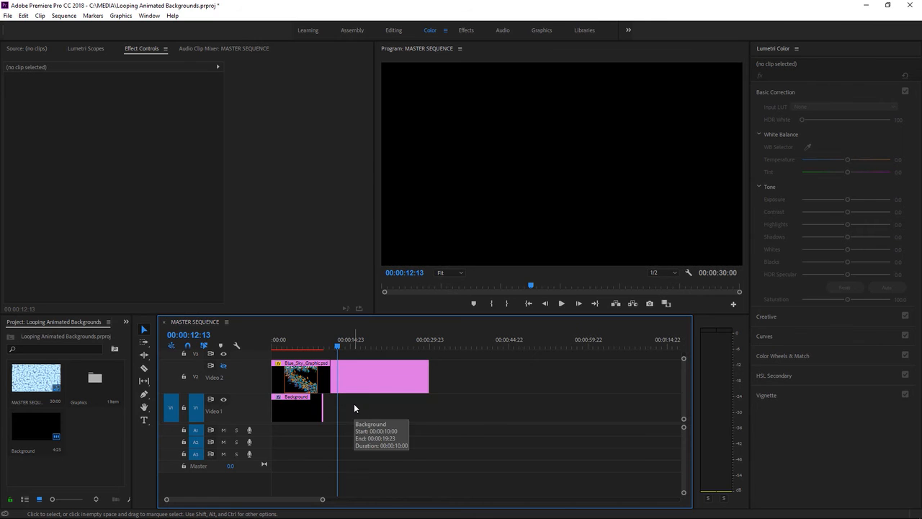
Step: Duplicate the color-animated Background clip twice, end to end on Video 1, to match the graphic's length
{"action": "left_click", "coordinate": [294, 412]}
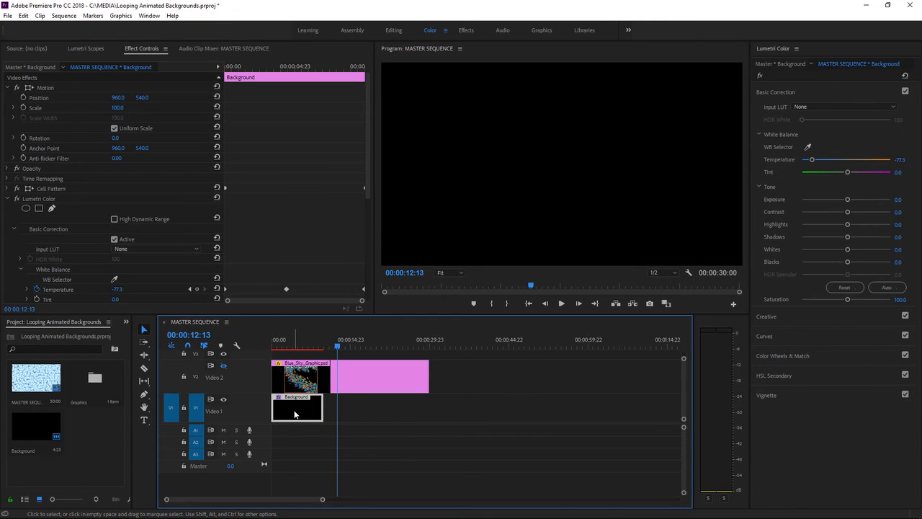
{"action": "left_click", "coordinate": [294, 344]}
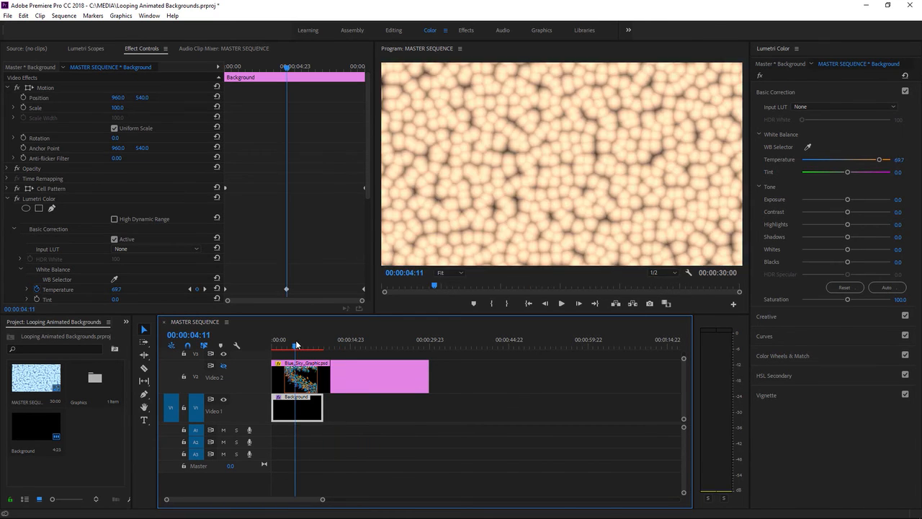
{"action": "left_click_drag", "start_coordinate": [302, 417], "coordinate": [400, 410]}
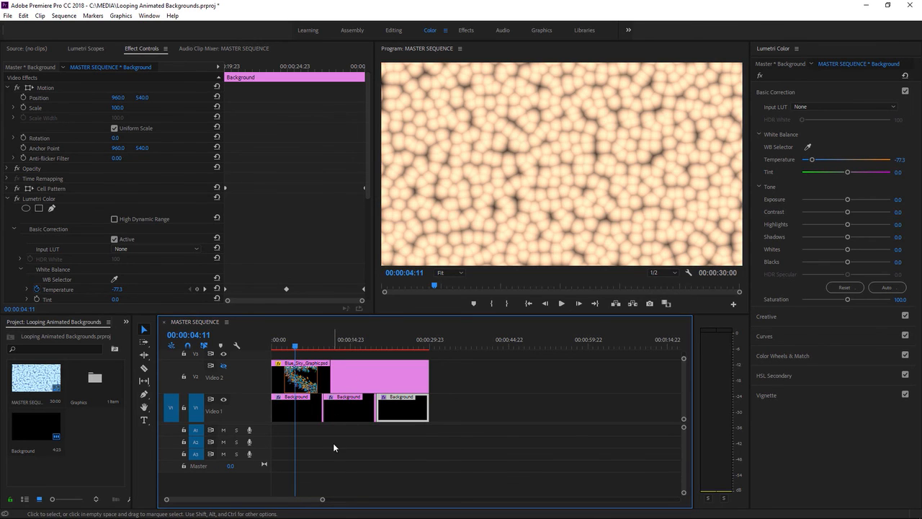
Step: Scrub across the looping backgrounds, turn on the output of Video 2 to show the graphic, and play the sequence
{"action": "left_click_drag", "start_coordinate": [295, 346], "coordinate": [410, 351]}
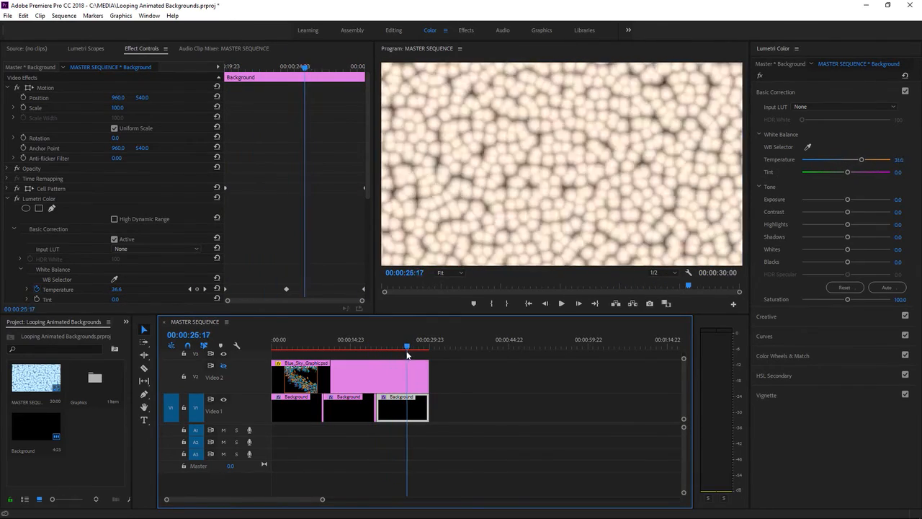
{"action": "left_click_drag", "start_coordinate": [320, 353], "coordinate": [297, 353]}
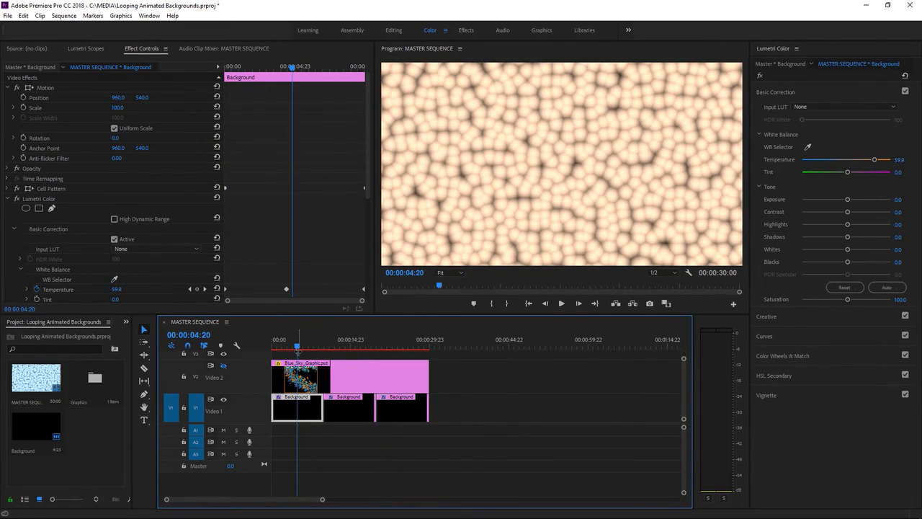
{"action": "left_click", "coordinate": [224, 366]}
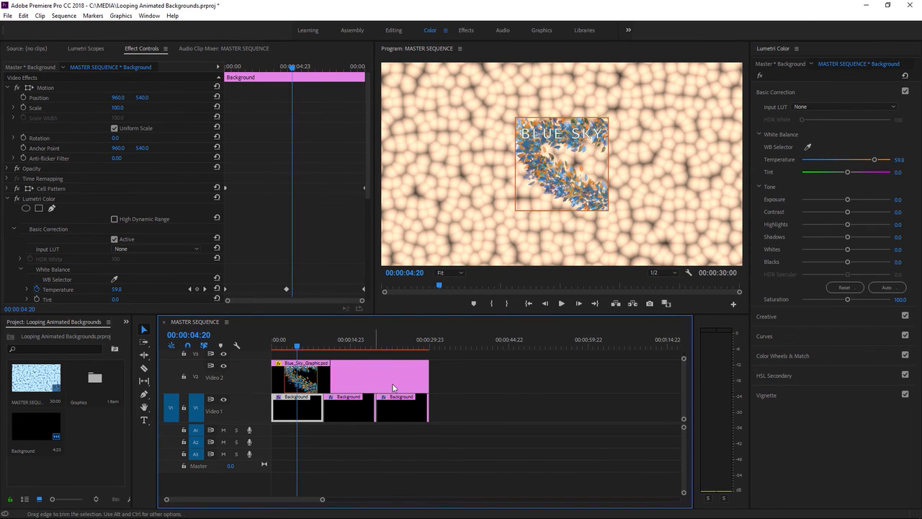
{"action": "left_click", "coordinate": [563, 302]}
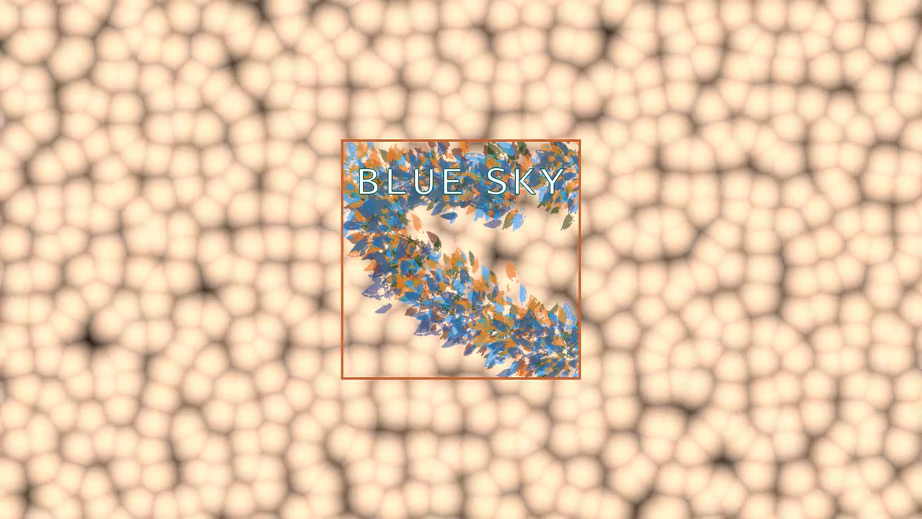